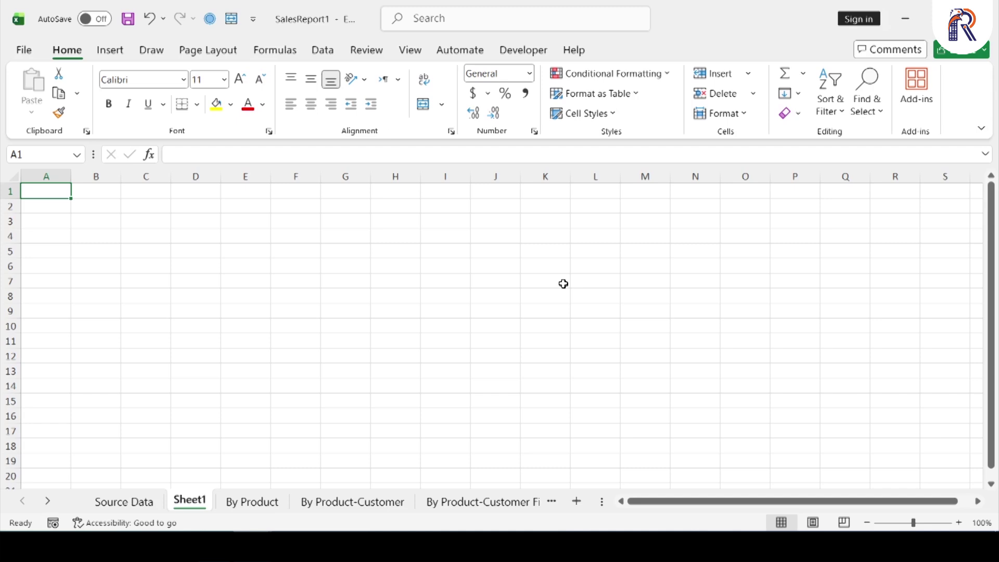
{"action": "left_click", "coordinate": [61, 176]}
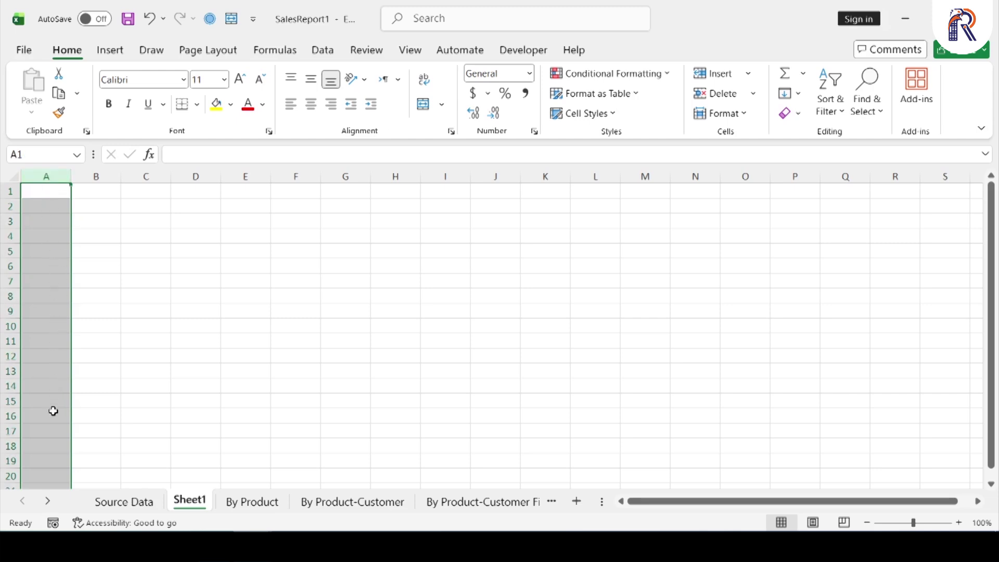
{"action": "left_click", "coordinate": [44, 190]}
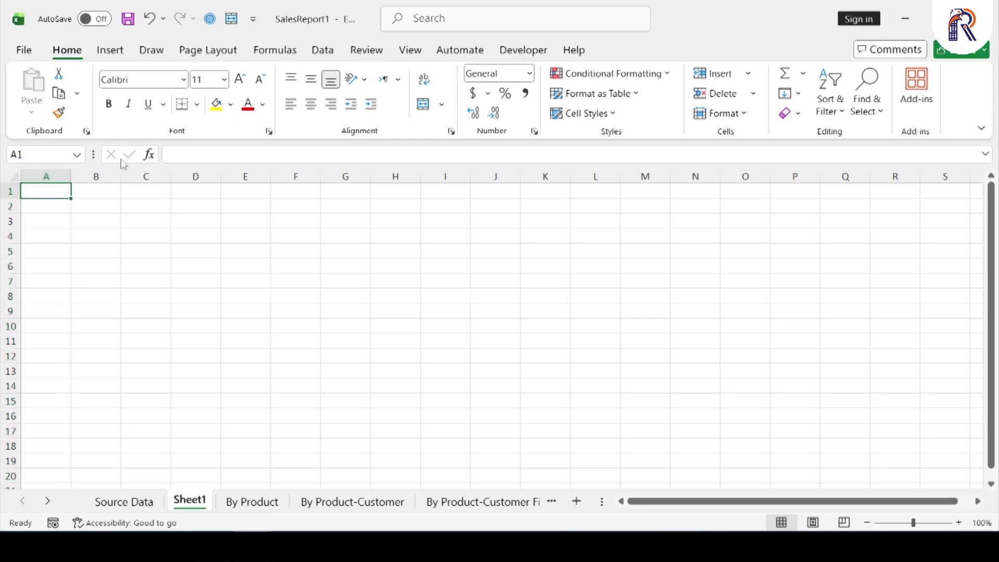
{"action": "left_click", "coordinate": [96, 191]}
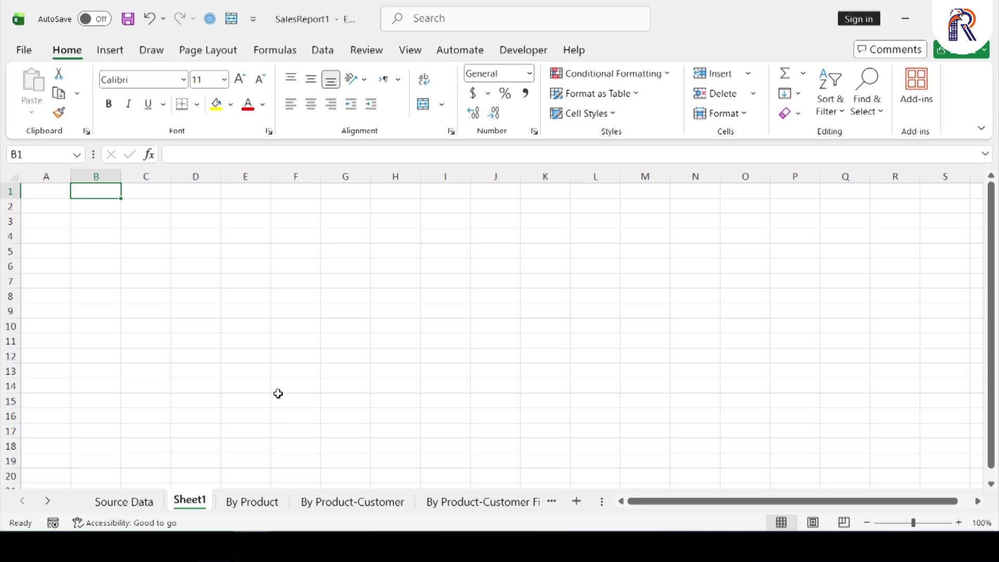
Enter the values 76, 54, 36 and 28 down column A, starting in cell A1.
{"action": "key", "text": "Left"}
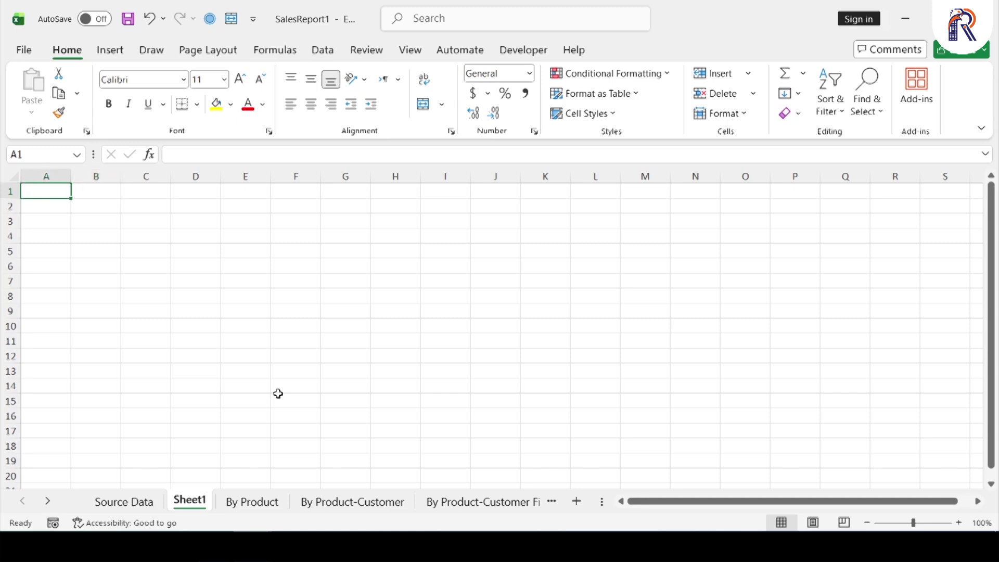
{"action": "type", "text": "7"}
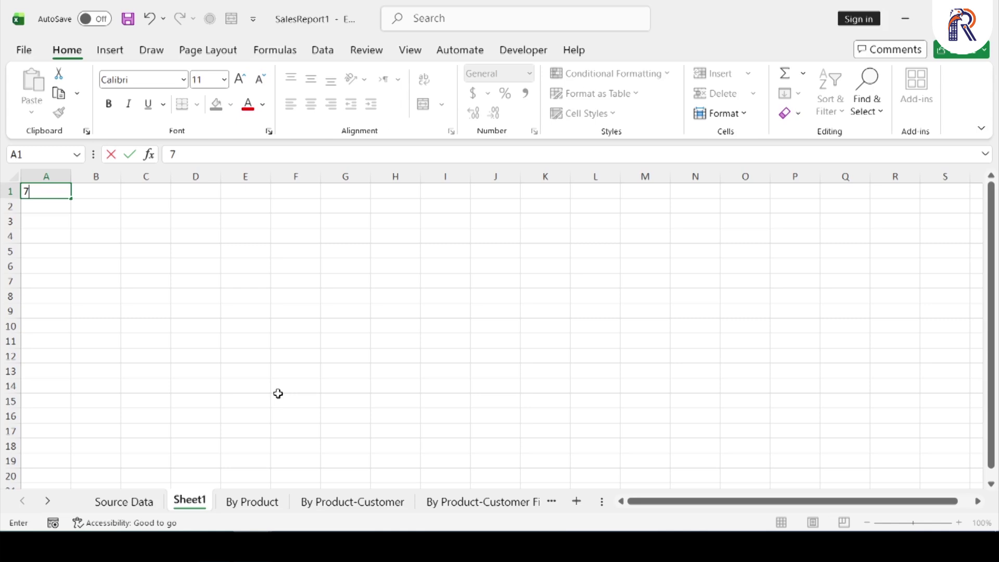
{"action": "type", "text": "6"}
{"action": "key", "text": "Return"}
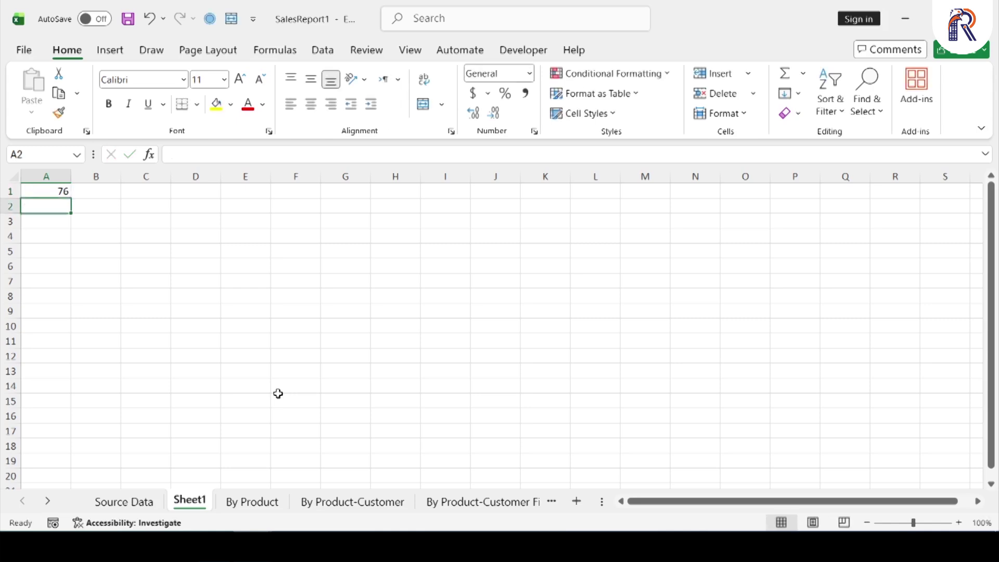
{"action": "type", "text": "54"}
{"action": "key", "text": "Return"}
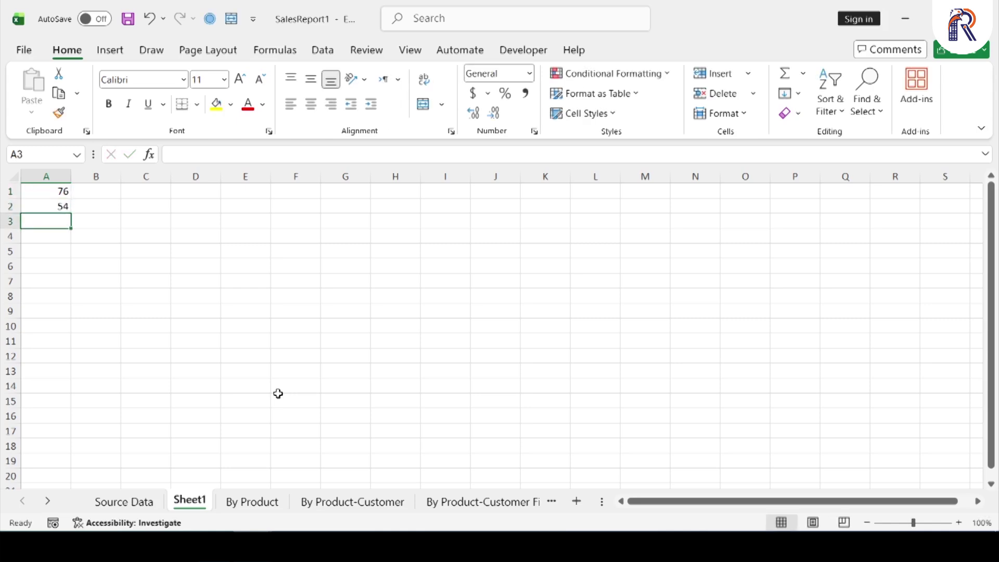
{"action": "type", "text": "36"}
{"action": "key", "text": "Return"}
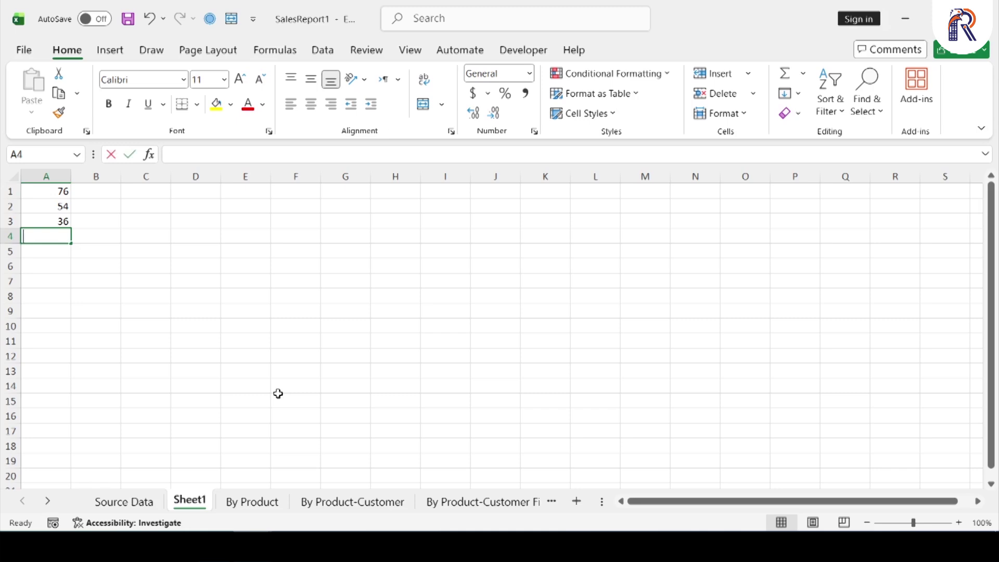
{"action": "type", "text": "28"}
{"action": "key", "text": "Return"}
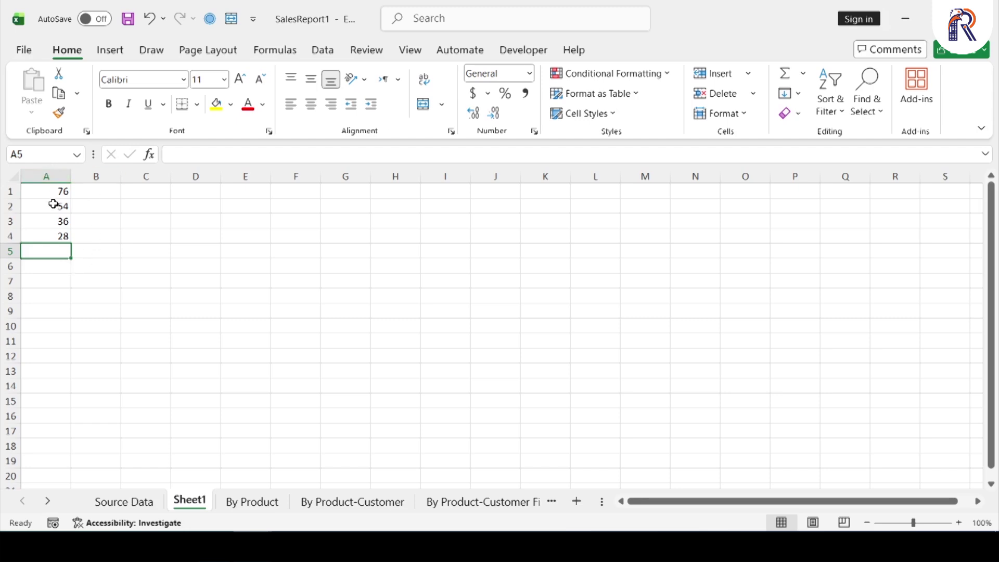
{"action": "left_click_drag", "start_coordinate": [58, 189], "coordinate": [58, 371]}
{"action": "left_click", "coordinate": [55, 255]}
{"action": "left_click", "coordinate": [102, 251]}
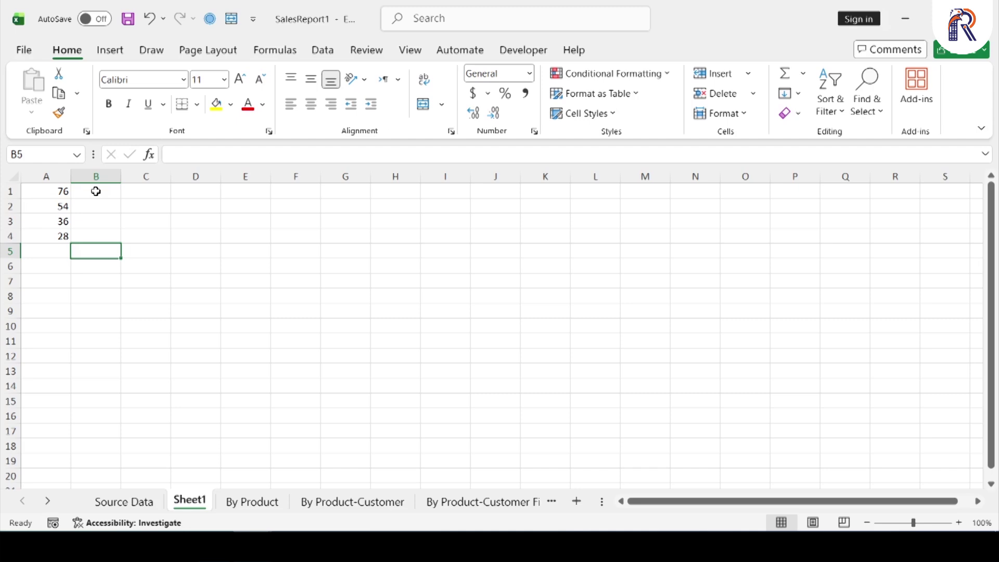
Move the four numbers from A1:A4 down one row to A2:A5 and return to the emptied cell A1.
{"action": "key", "text": "ctrl+Home"}
{"action": "key", "text": "shift+Down"}
{"action": "key", "text": "shift+Down"}
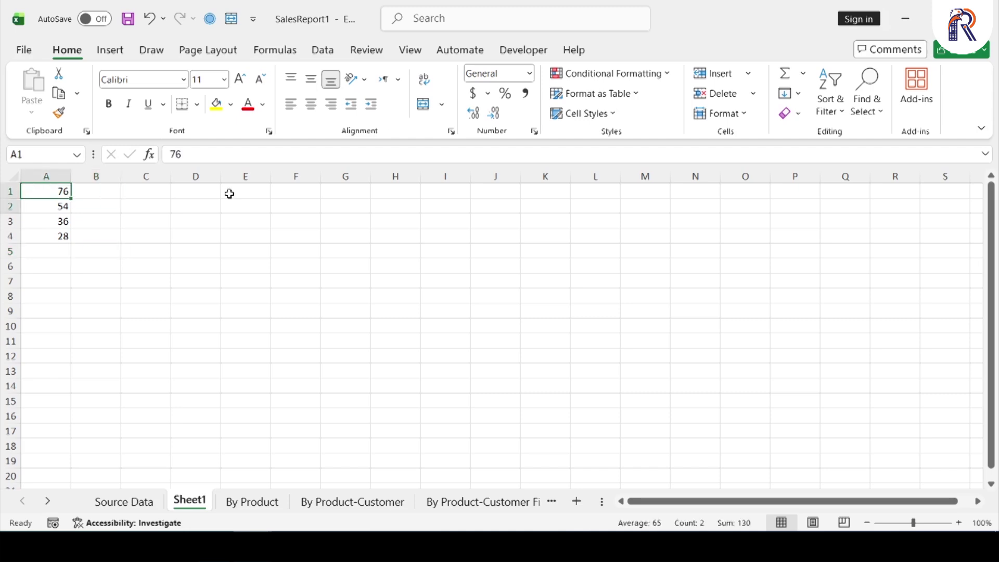
{"action": "key", "text": "shift+Down"}
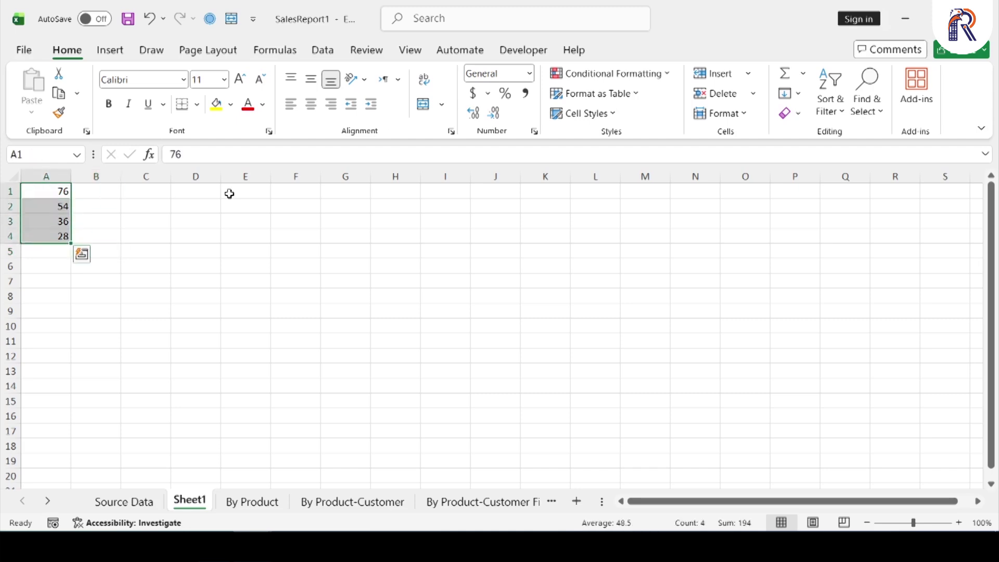
{"action": "key", "text": "ctrl+c"}
{"action": "key", "text": "Down"}
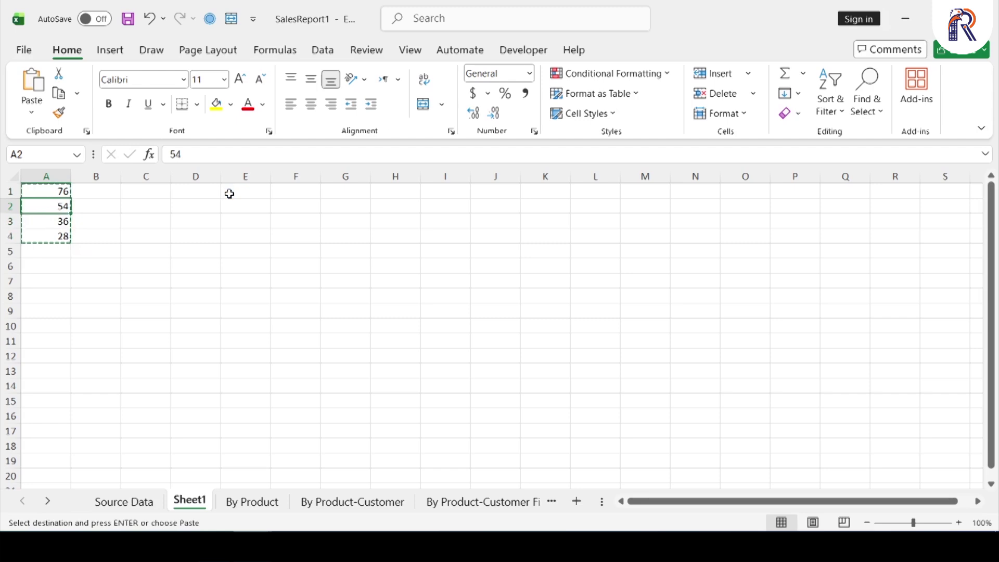
{"action": "key", "text": "ctrl+v"}
{"action": "key", "text": "Up"}
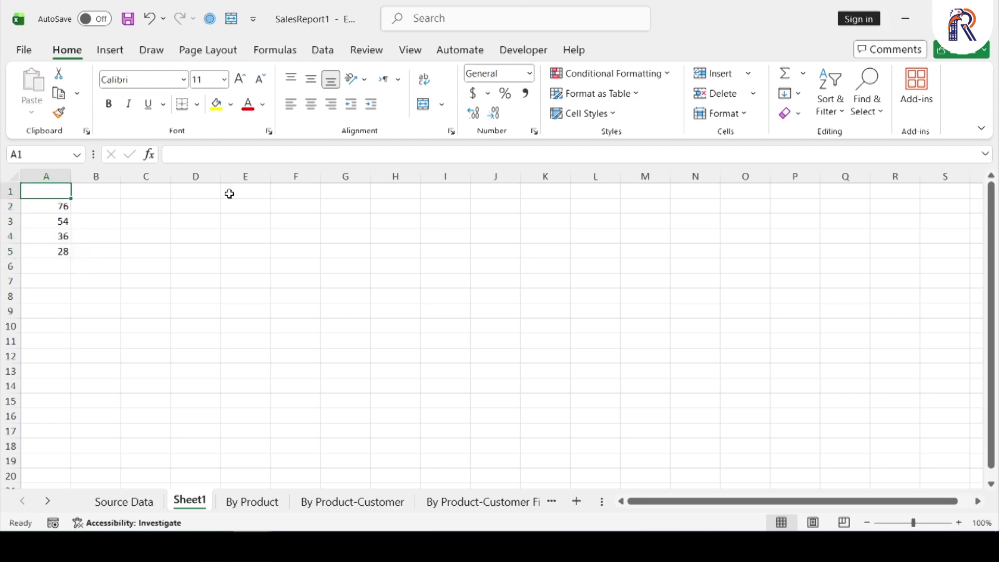
{"action": "type", "text": "Amount"}
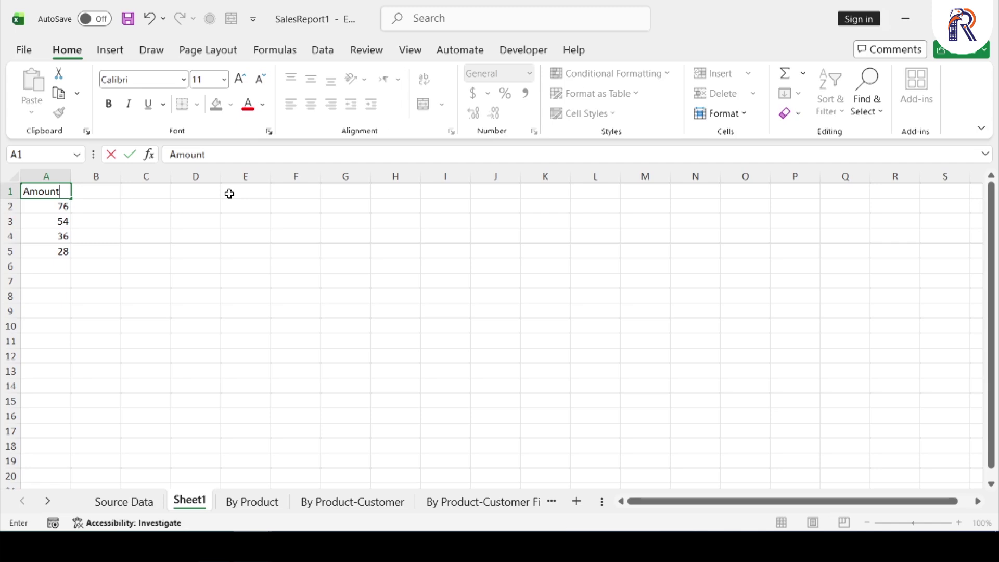
{"action": "key", "text": "BackSpace"}
{"action": "key", "text": "BackSpace"}
{"action": "key", "text": "BackSpace"}
{"action": "key", "text": "BackSpace"}
{"action": "key", "text": "BackSpace"}
{"action": "key", "text": "BackSpace"}
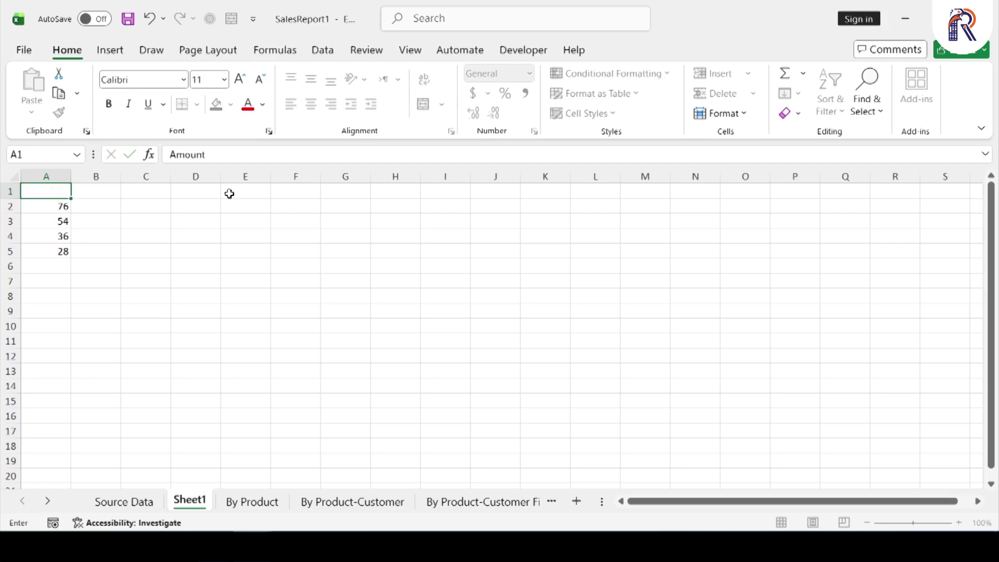
Enter the header ID PRODUCT in cell A1 and autofit the width of column A to it.
{"action": "type", "text": "i"}
{"action": "type", "text": "ID"}
{"action": "type", "text": " PRODUCT"}
{"action": "key", "text": "Return"}
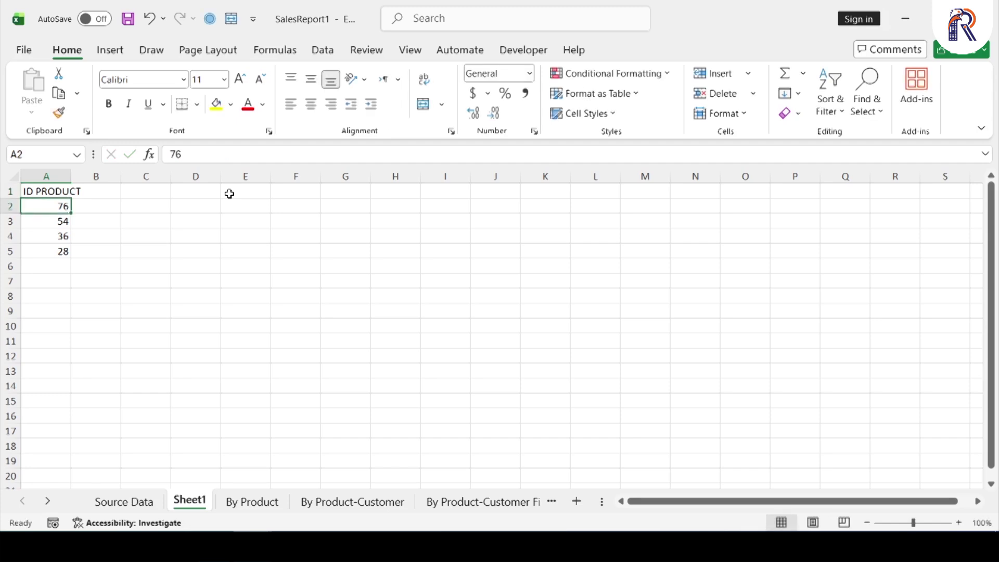
{"action": "key", "text": "Up"}
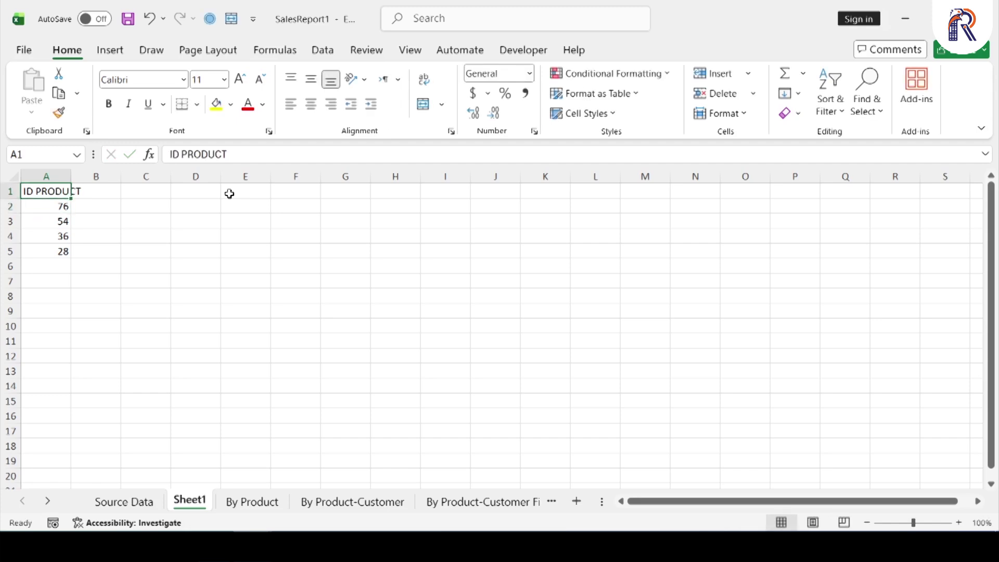
{"action": "left_click", "coordinate": [49, 206]}
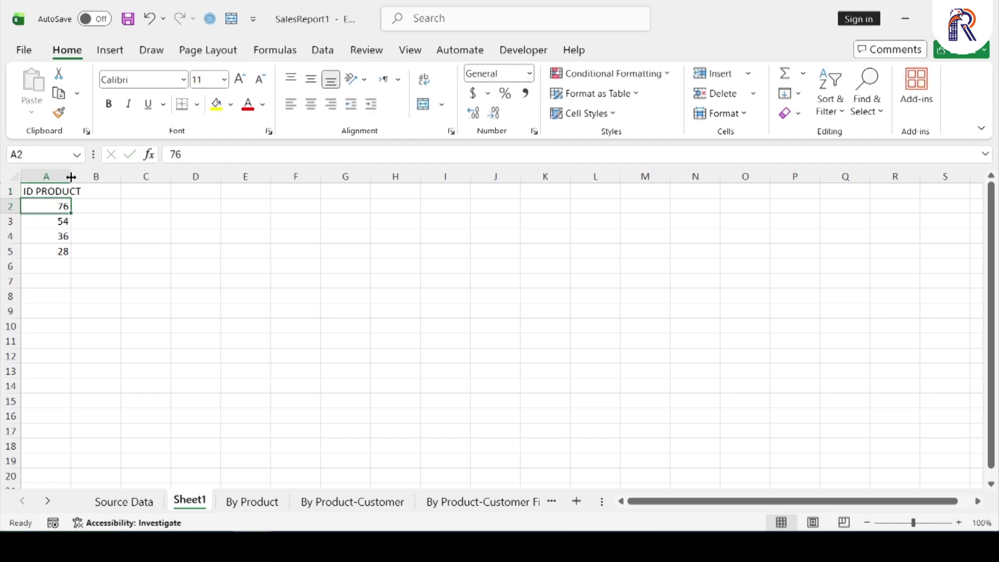
{"action": "double_click", "coordinate": [72, 177]}
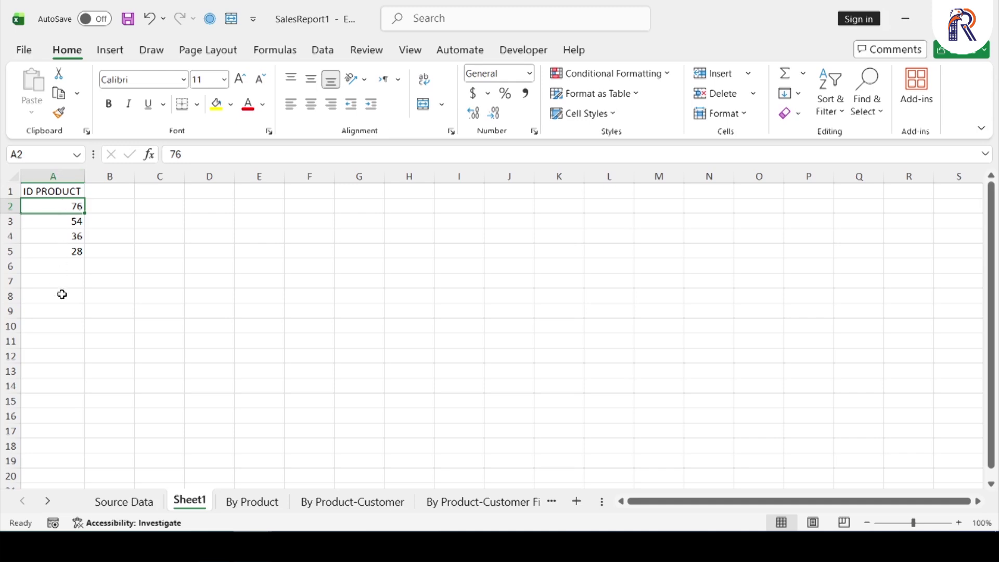
Enter the header BARCODE in cell B1 and change the header in A1 to PRODUCT ID.
{"action": "left_click", "coordinate": [115, 190]}
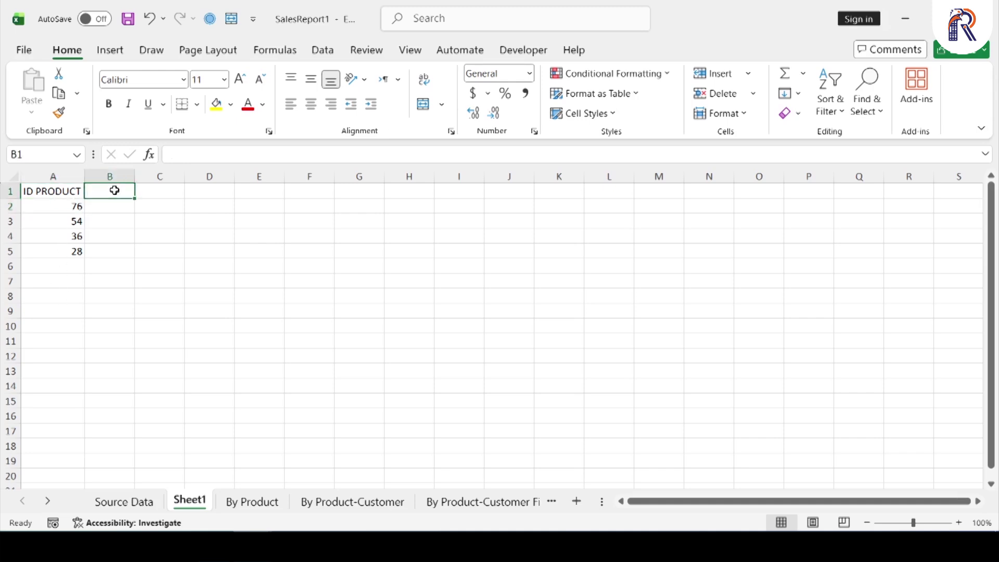
{"action": "type", "text": "BARCODE"}
{"action": "key", "text": "Return"}
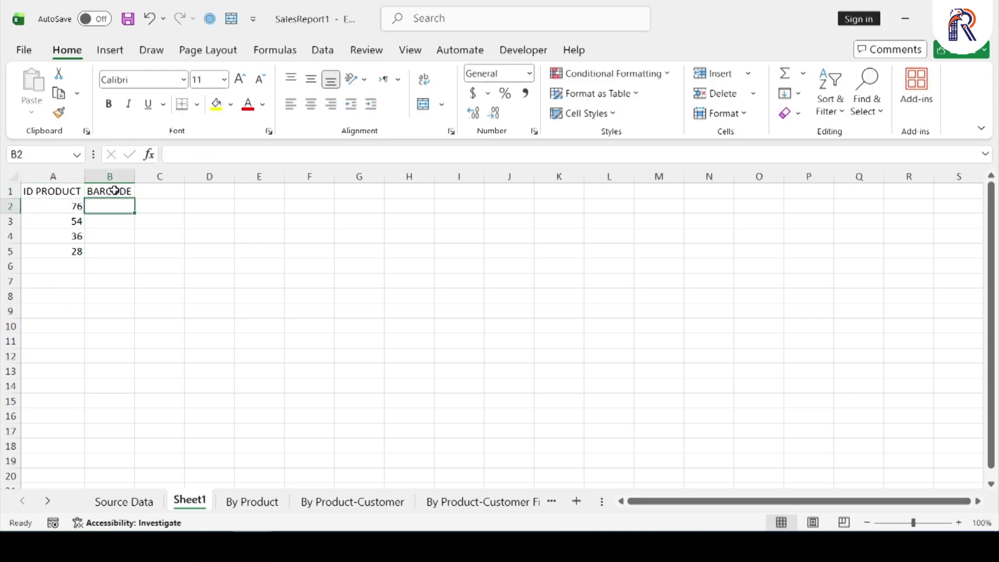
{"action": "left_click", "coordinate": [59, 192]}
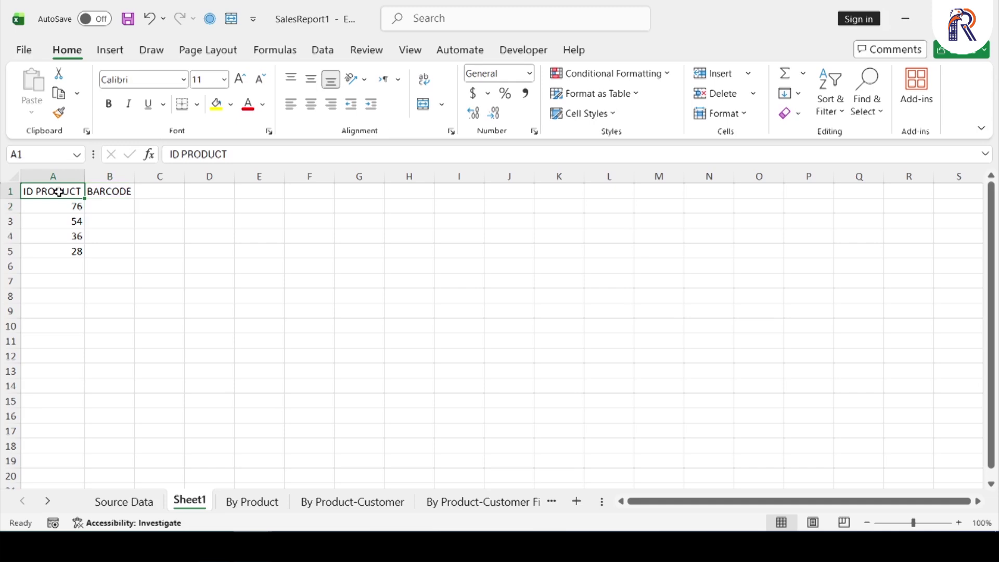
{"action": "type", "text": "PRODUCT ID"}
{"action": "key", "text": "Return"}
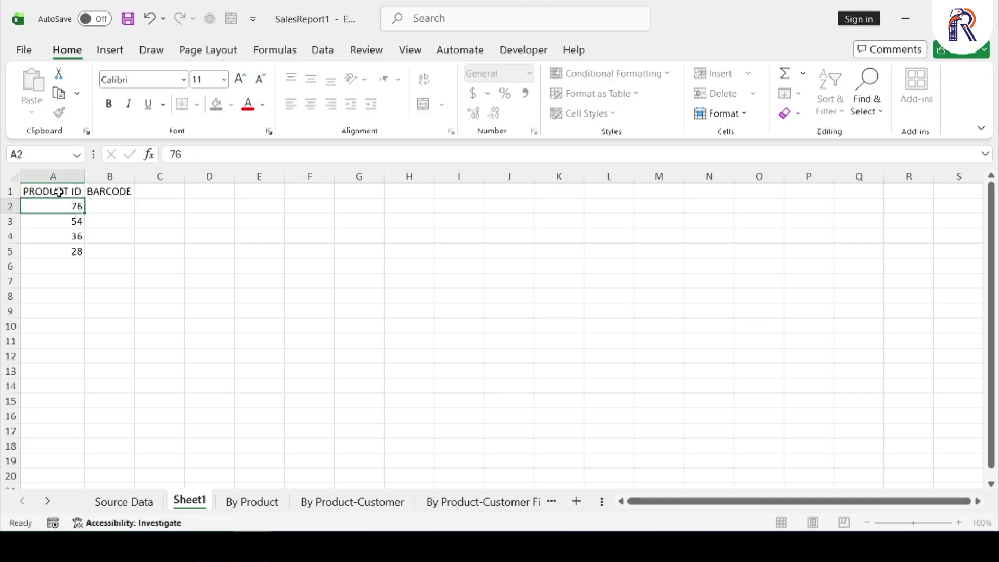
{"action": "left_click", "coordinate": [111, 192]}
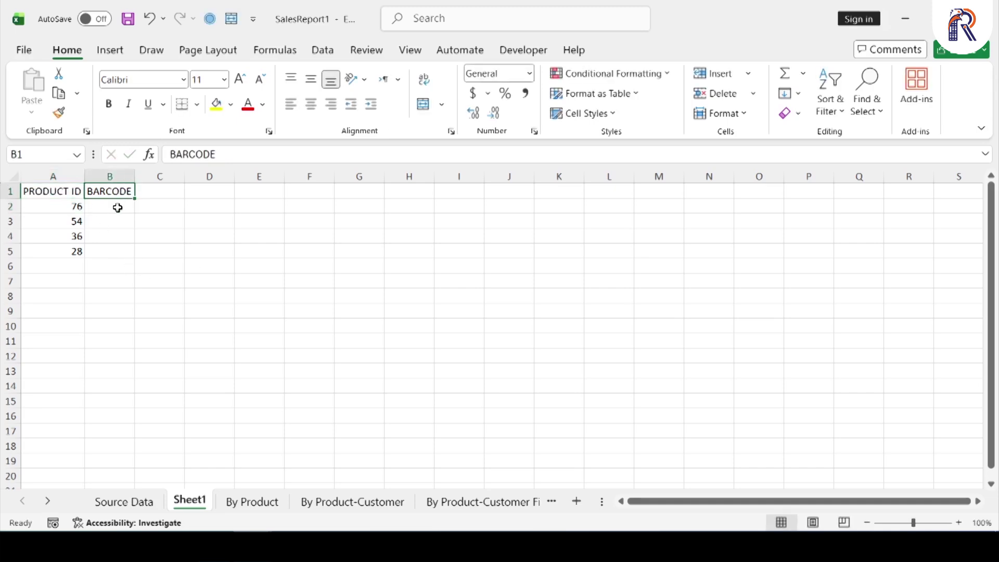
{"action": "left_click", "coordinate": [64, 209]}
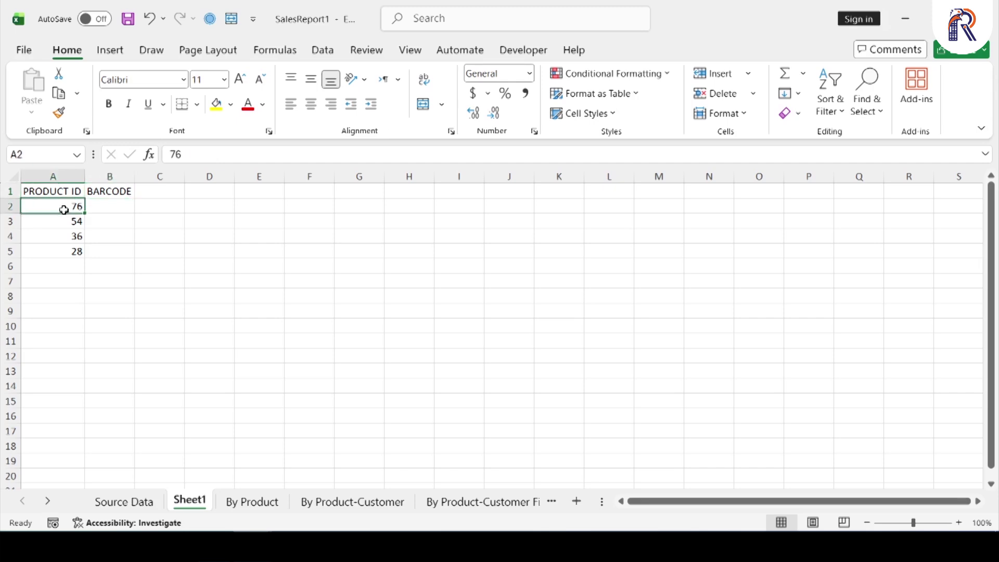
{"action": "left_click_drag", "start_coordinate": [64, 210], "coordinate": [63, 252]}
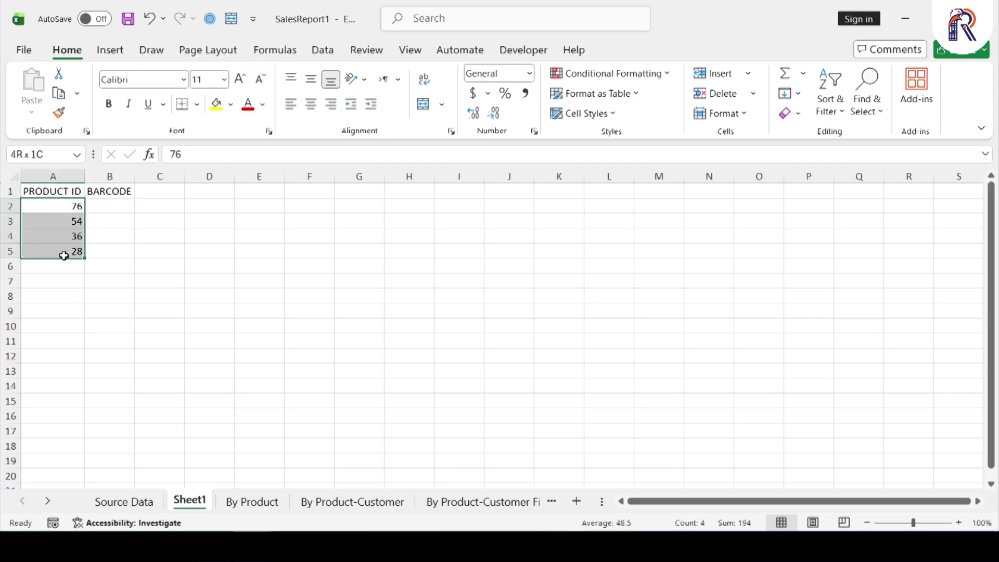
Enter the formula =A2 in cell B2 to bring the first product ID into the BARCODE column.
{"action": "left_click", "coordinate": [112, 207]}
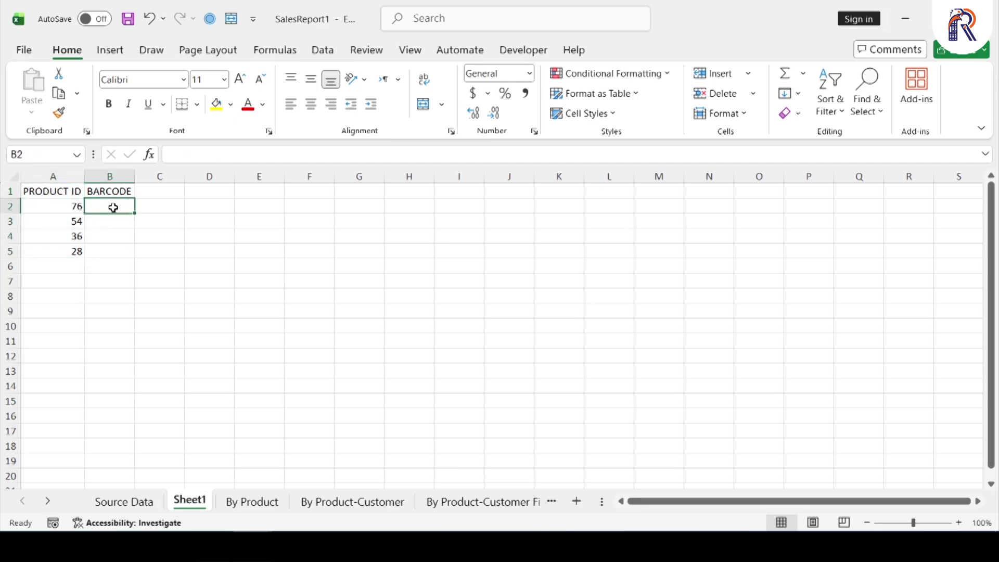
{"action": "type", "text": "="}
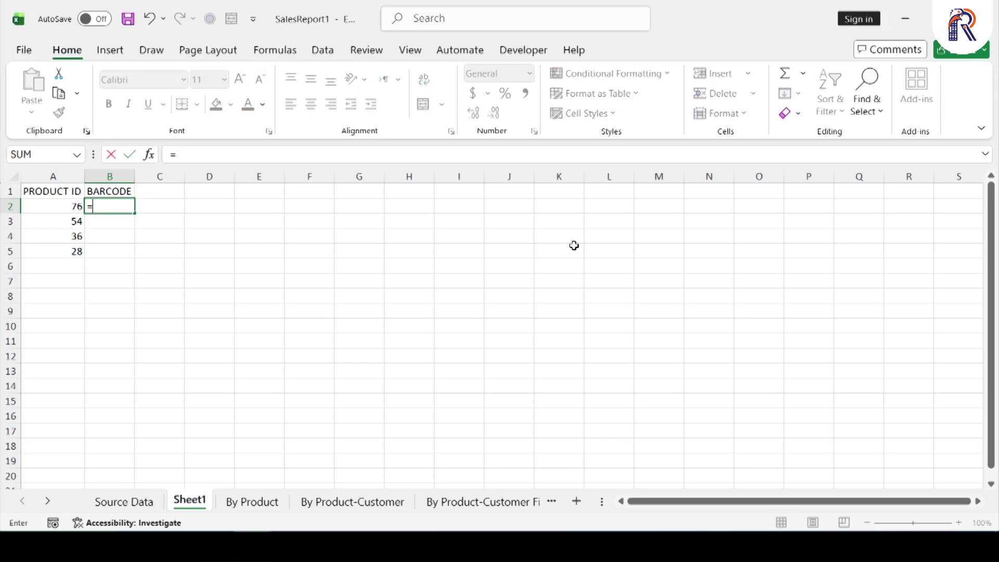
{"action": "left_click", "coordinate": [64, 205]}
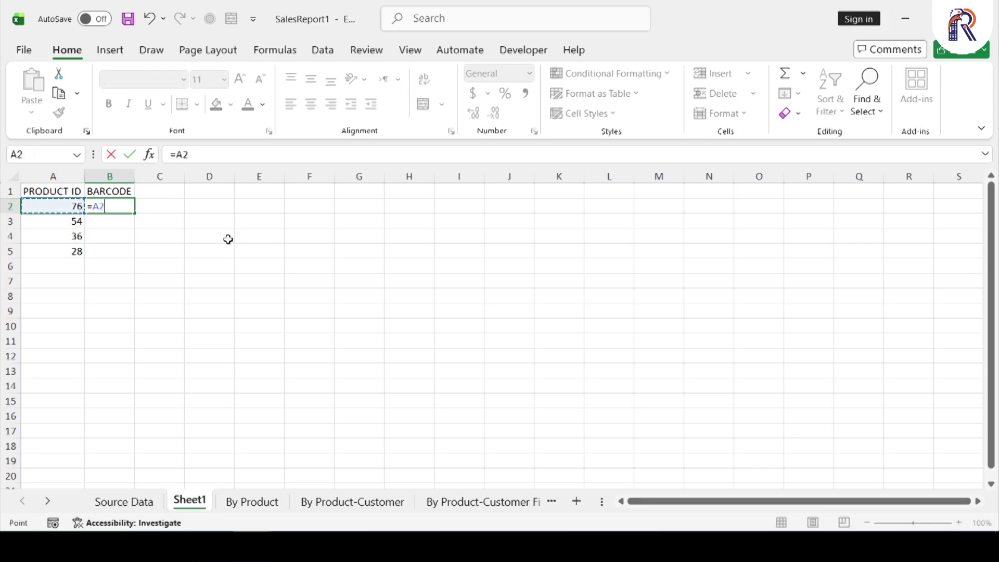
{"action": "key", "text": "Return"}
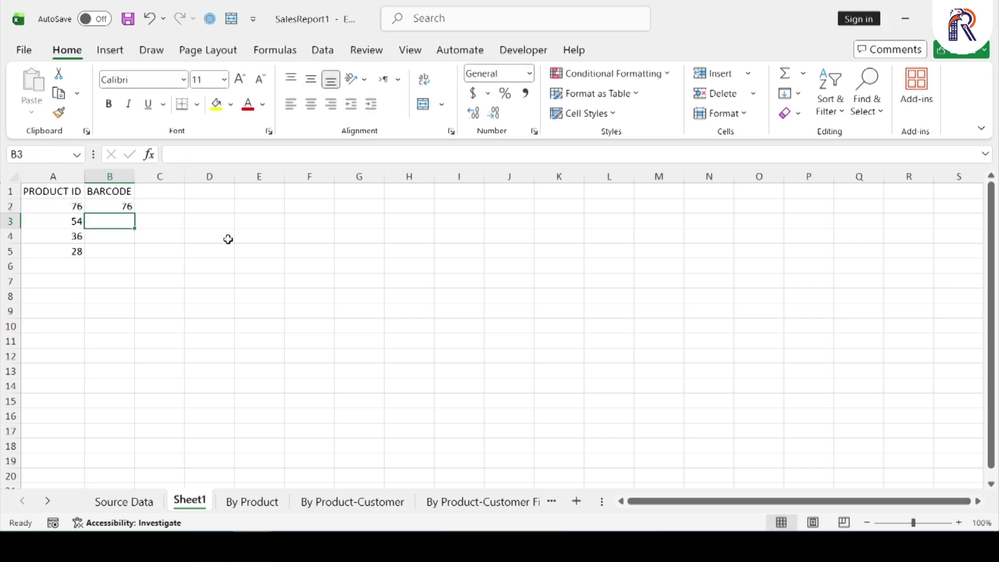
{"action": "left_click", "coordinate": [54, 206]}
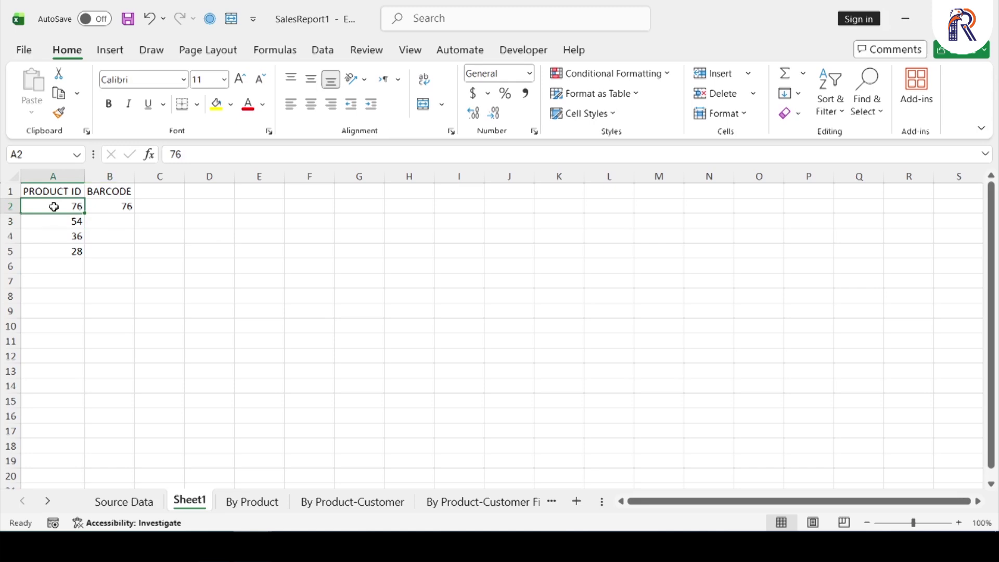
{"action": "left_click", "coordinate": [120, 208]}
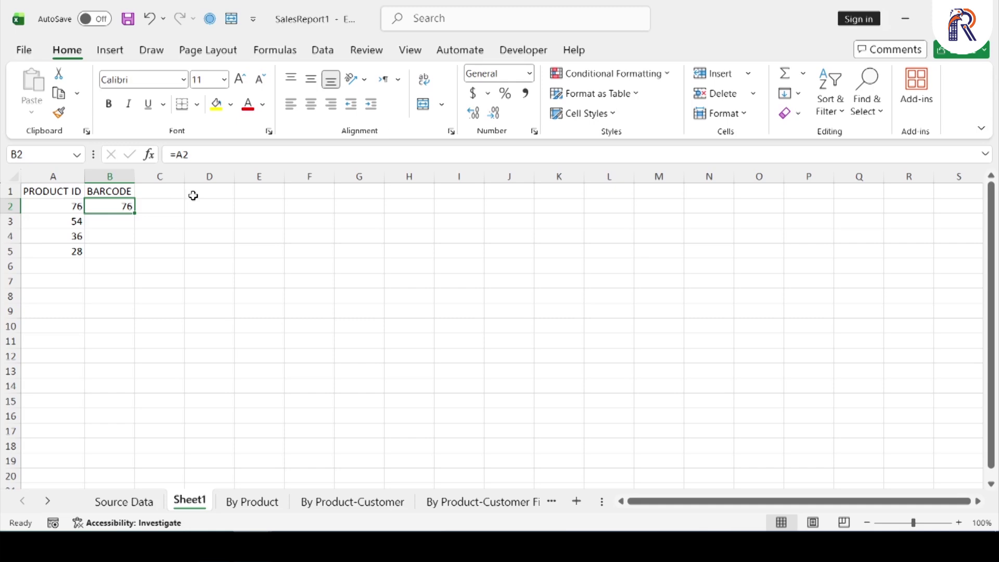
{"action": "key", "text": "shift+Down"}
{"action": "key", "text": "shift+Down"}
{"action": "key", "text": "shift+Down"}
{"action": "key", "text": "shift+Down"}
{"action": "key", "text": "shift+Down"}
{"action": "key", "text": "shift+Down"}
{"action": "key", "text": "shift+Down"}
{"action": "key", "text": "shift+Down"}
{"action": "key", "text": "shift+Down"}
{"action": "key", "text": "shift+Down"}
{"action": "key", "text": "shift+Down"}
{"action": "key", "text": "shift+Down"}
{"action": "key", "text": "shift+Down"}
{"action": "key", "text": "shift+Down"}
{"action": "key", "text": "shift+Down"}
{"action": "key", "text": "shift+Down"}
{"action": "key", "text": "shift+Down"}
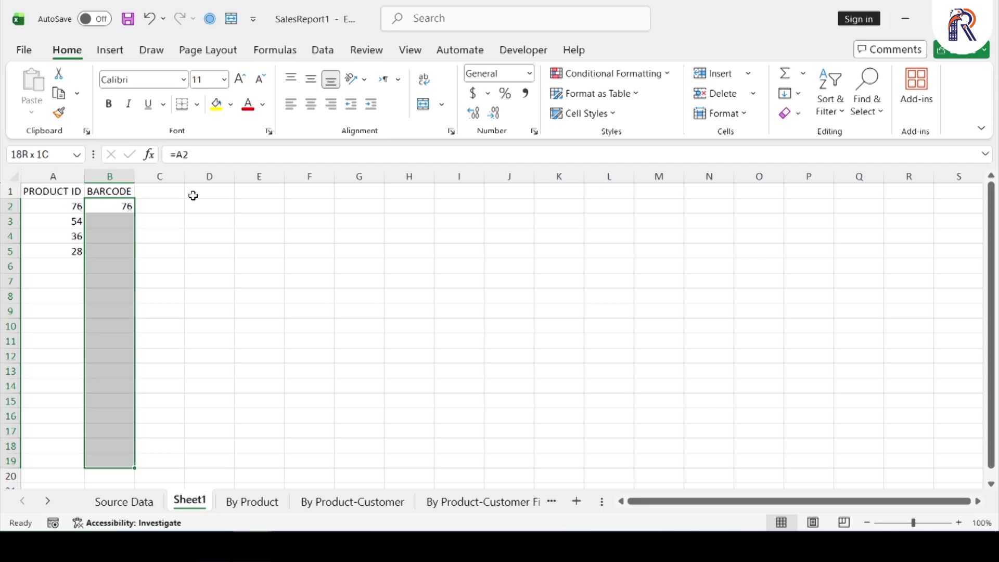
{"action": "key", "text": "Up"}
{"action": "key", "text": "Down"}
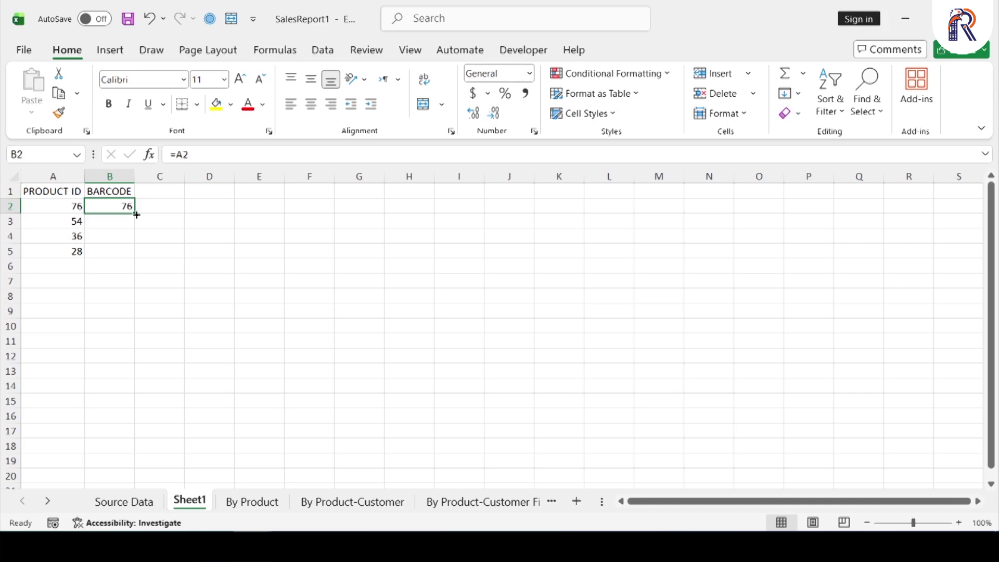
Fill the formula in B2 down through B20 and undo that fill.
{"action": "left_click_drag", "start_coordinate": [136, 214], "coordinate": [141, 480]}
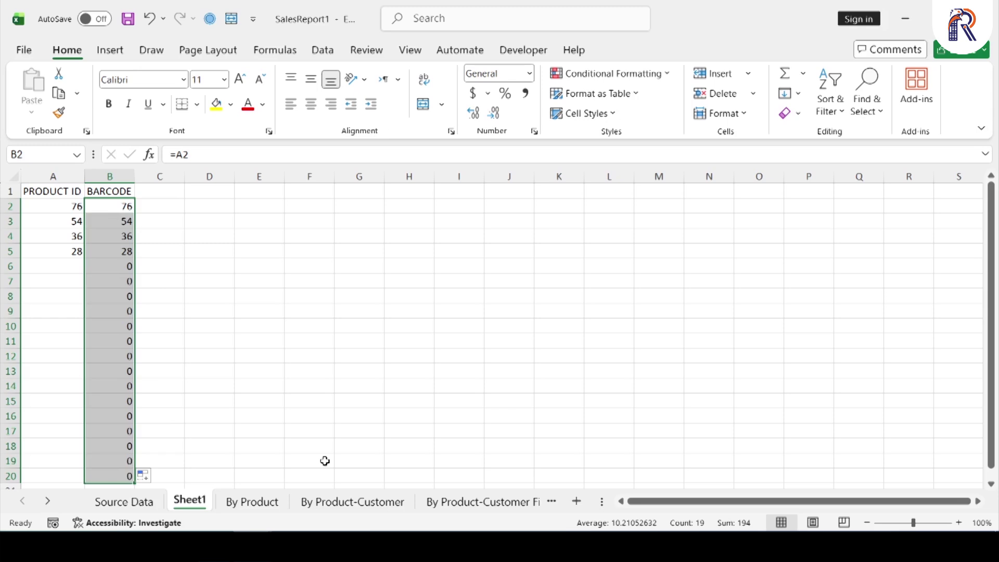
{"action": "key", "text": "ctrl+z"}
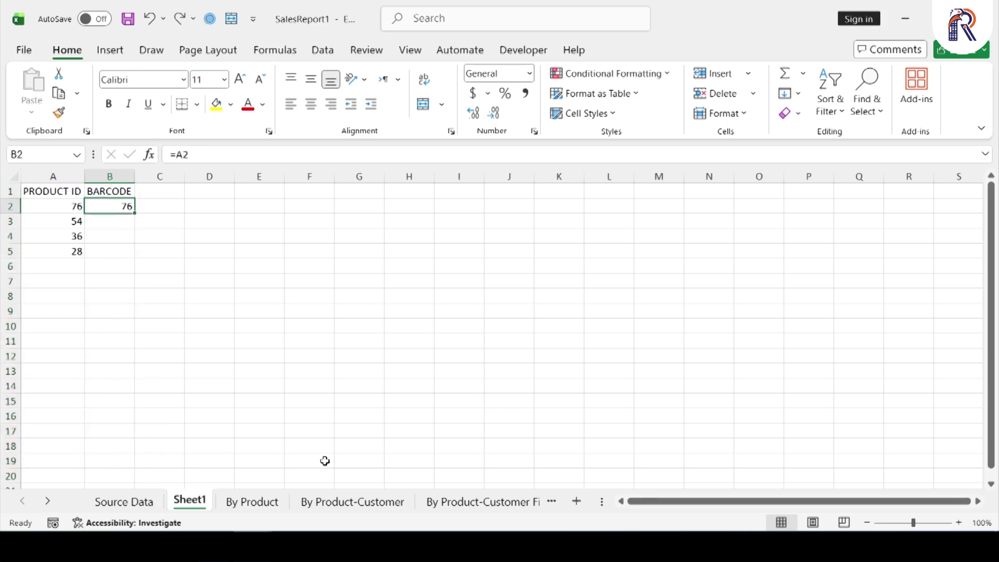
Copy the formula in B2, paste it over B2:B20 and undo the paste.
{"action": "key", "text": "ctrl+c"}
{"action": "key", "text": "shift+Down"}
{"action": "key", "text": "shift+Down"}
{"action": "key", "text": "shift+Down"}
{"action": "key", "text": "shift+Down"}
{"action": "key", "text": "shift+Down"}
{"action": "key", "text": "shift+Down"}
{"action": "key", "text": "shift+Down"}
{"action": "key", "text": "shift+Down"}
{"action": "key", "text": "shift+Down"}
{"action": "key", "text": "shift+Down"}
{"action": "key", "text": "shift+Down"}
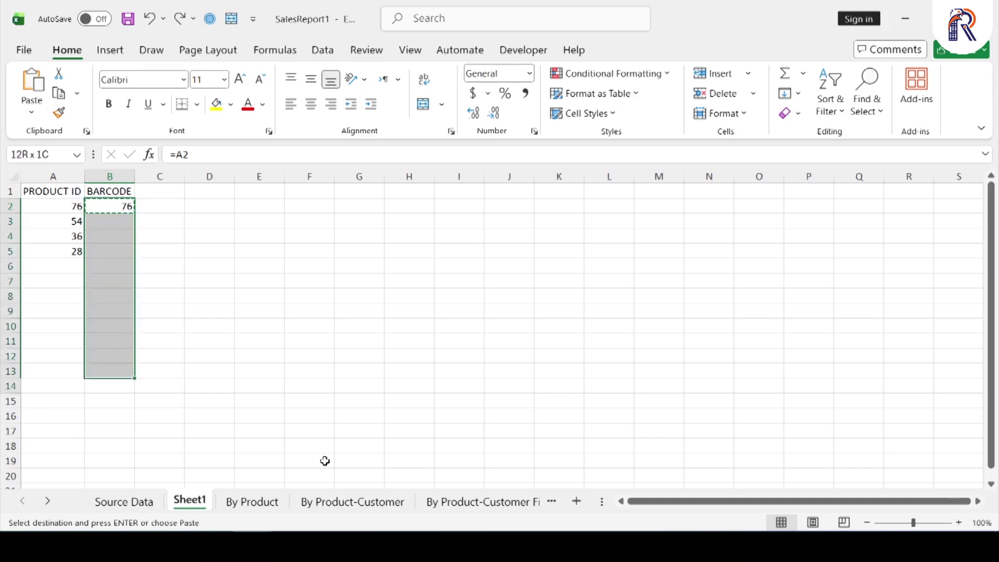
{"action": "key", "text": "shift+Down"}
{"action": "key", "text": "shift+Down"}
{"action": "key", "text": "shift+Down"}
{"action": "key", "text": "shift+Down"}
{"action": "key", "text": "shift+Down"}
{"action": "key", "text": "shift+Down"}
{"action": "key", "text": "shift+Down"}
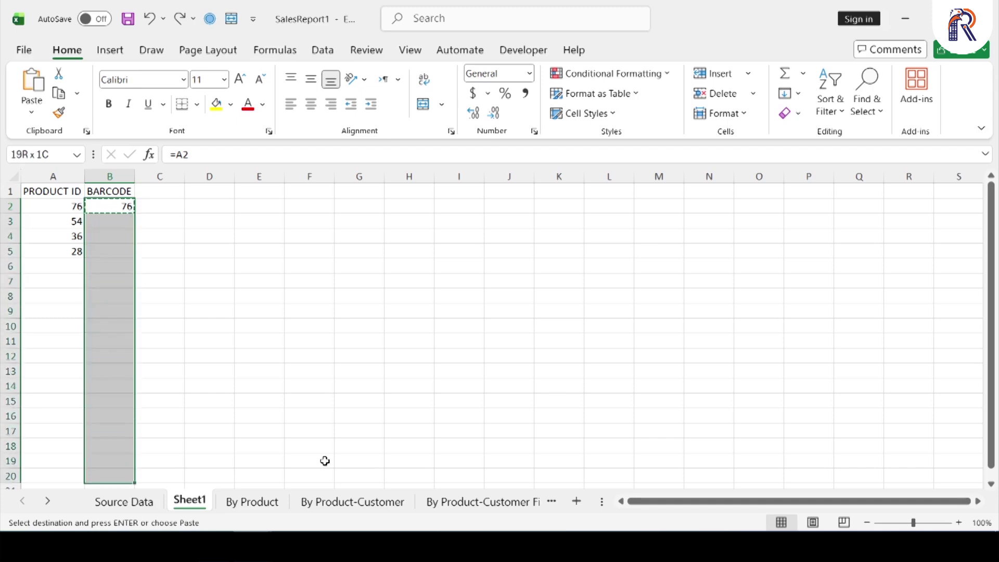
{"action": "key", "text": "ctrl+v"}
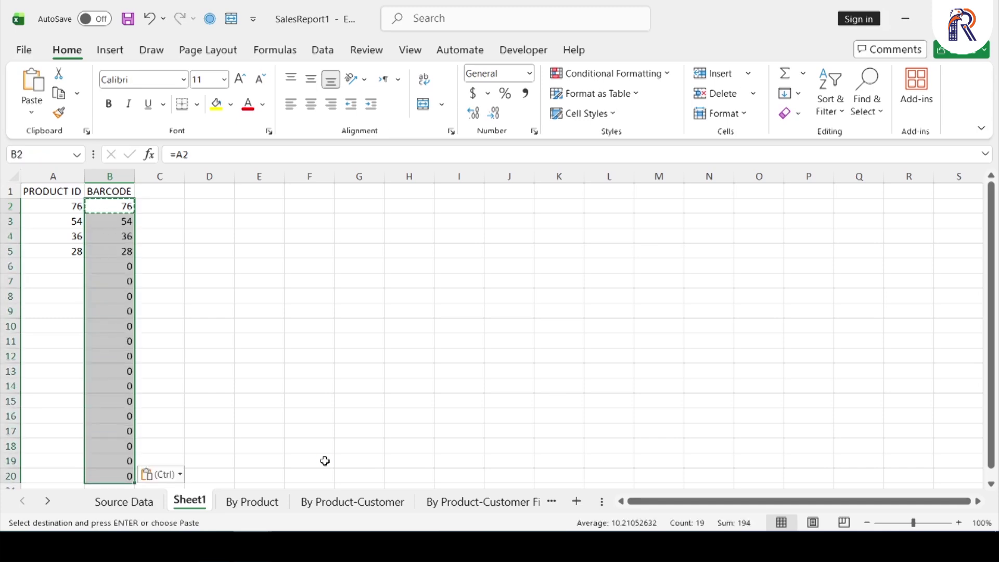
{"action": "key", "text": "ctrl+z"}
Select B2:B20 and fill the BARCODE formula from B2 down the whole selection.
{"action": "key", "text": "Up"}
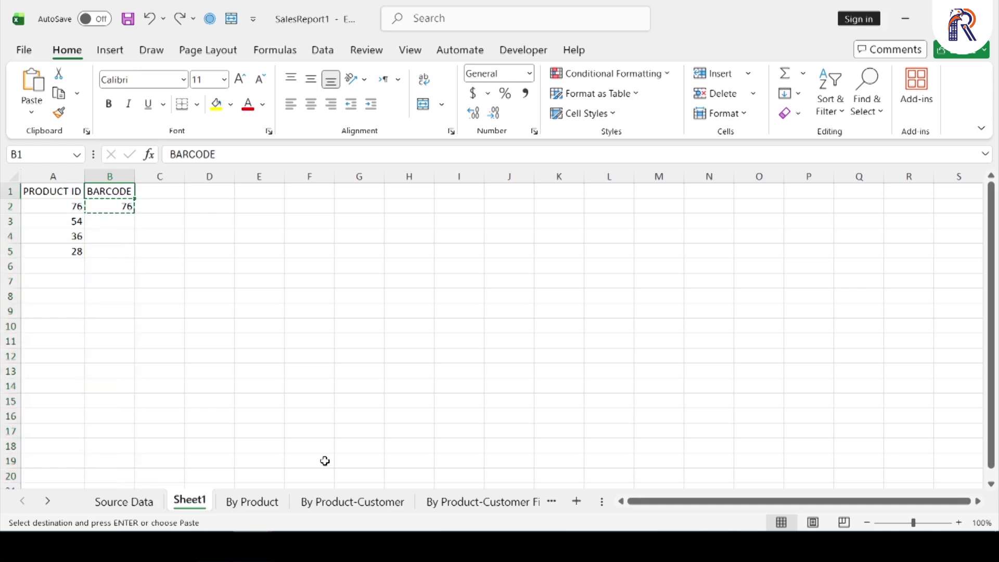
{"action": "key", "text": "Down"}
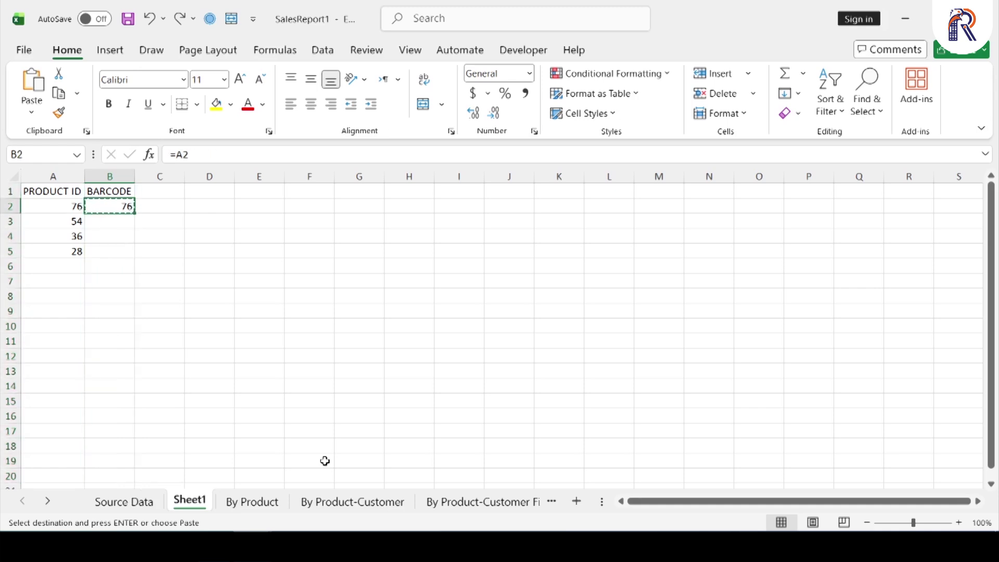
{"action": "key", "text": "shift+Down"}
{"action": "key", "text": "shift+Down"}
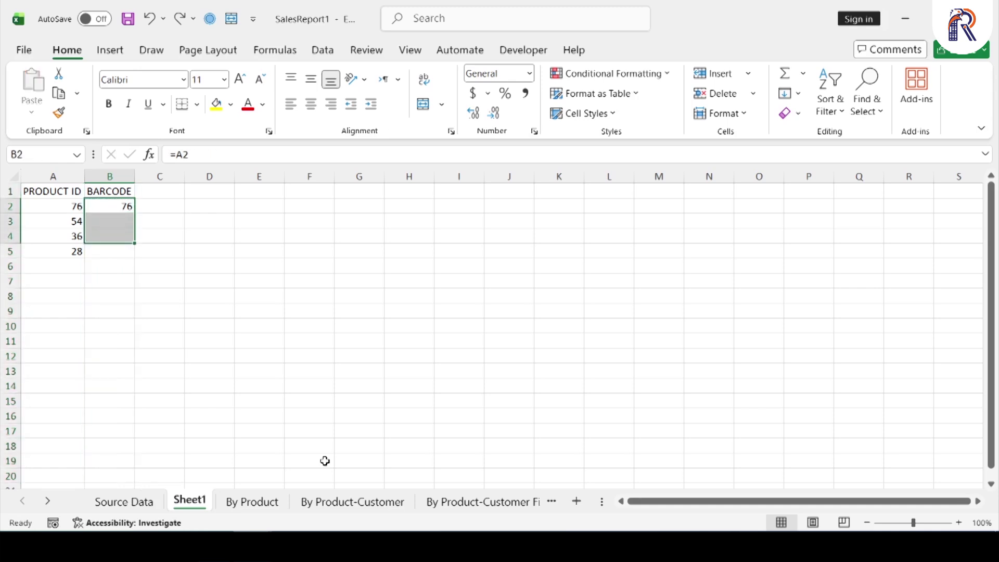
{"action": "key", "text": "shift+Down"}
{"action": "key", "text": "shift+Down"}
{"action": "key", "text": "shift+Down"}
{"action": "key", "text": "shift+Down"}
{"action": "key", "text": "shift+Down"}
{"action": "key", "text": "shift+Down"}
{"action": "key", "text": "shift+Down"}
{"action": "key", "text": "shift+Down"}
{"action": "key", "text": "shift+Down"}
{"action": "key", "text": "shift+Down"}
{"action": "key", "text": "shift+Down"}
{"action": "key", "text": "shift+Down"}
{"action": "key", "text": "shift+Down"}
{"action": "key", "text": "shift+Down"}
{"action": "key", "text": "shift+Down"}
{"action": "key", "text": "shift+Down"}
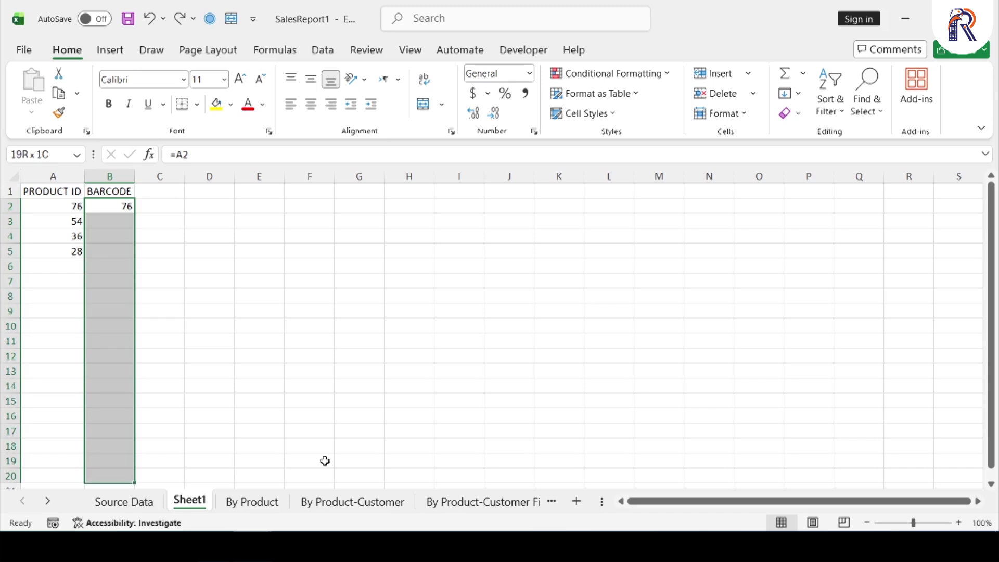
{"action": "key", "text": "ctrl+d"}
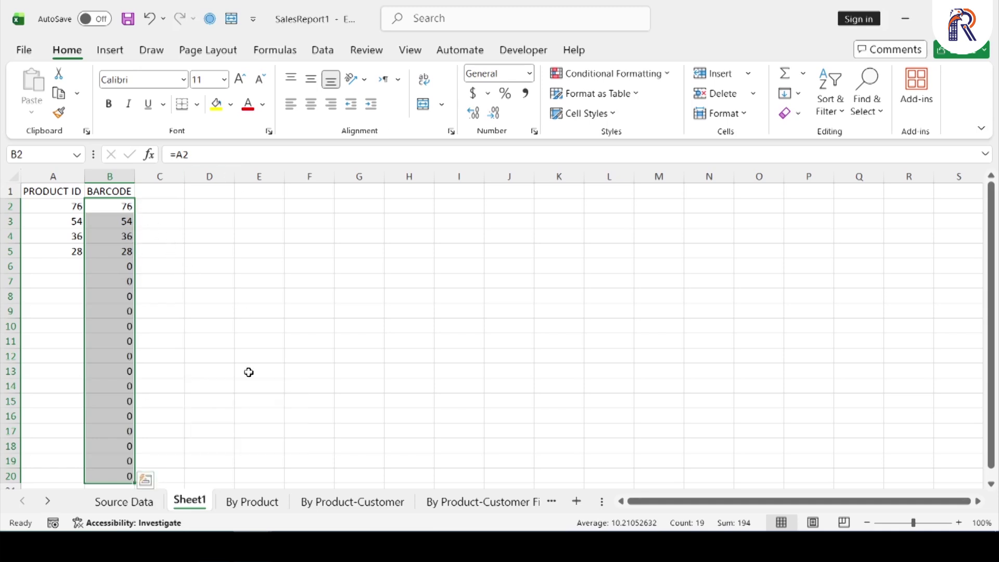
Enter a new product ID of 89 in cell A6 and check the formula in B6.
{"action": "left_click", "coordinate": [62, 265]}
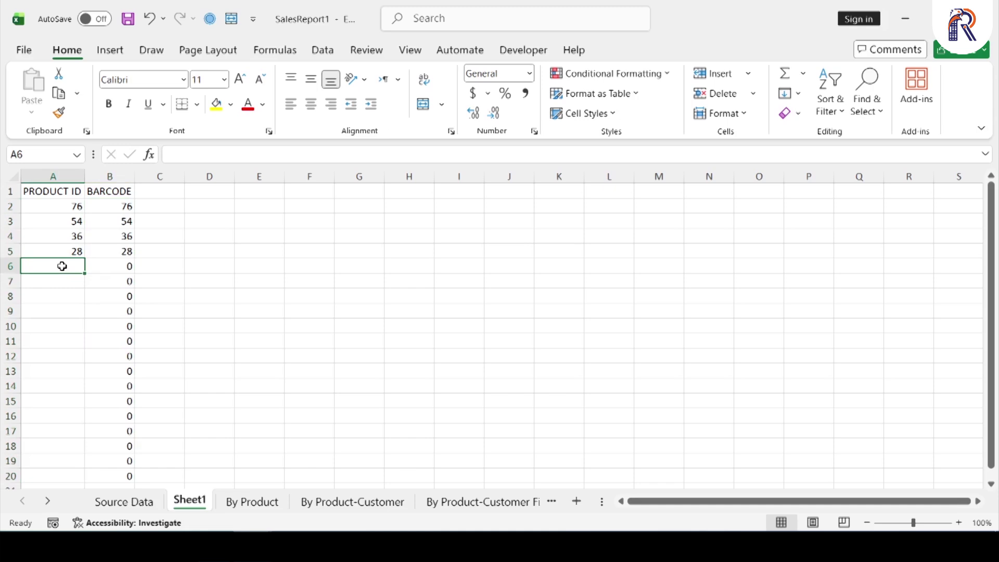
{"action": "type", "text": "89"}
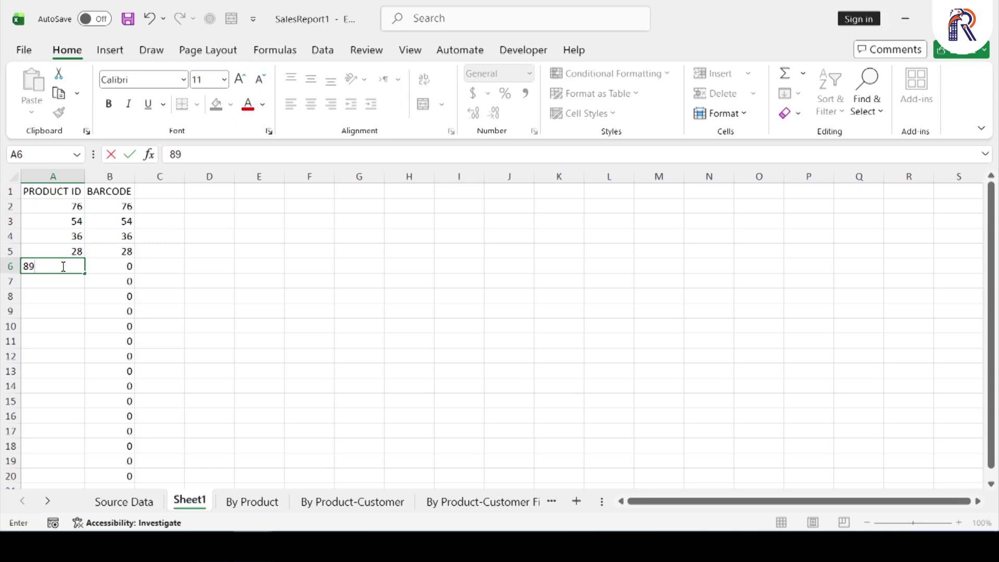
{"action": "key", "text": "Return"}
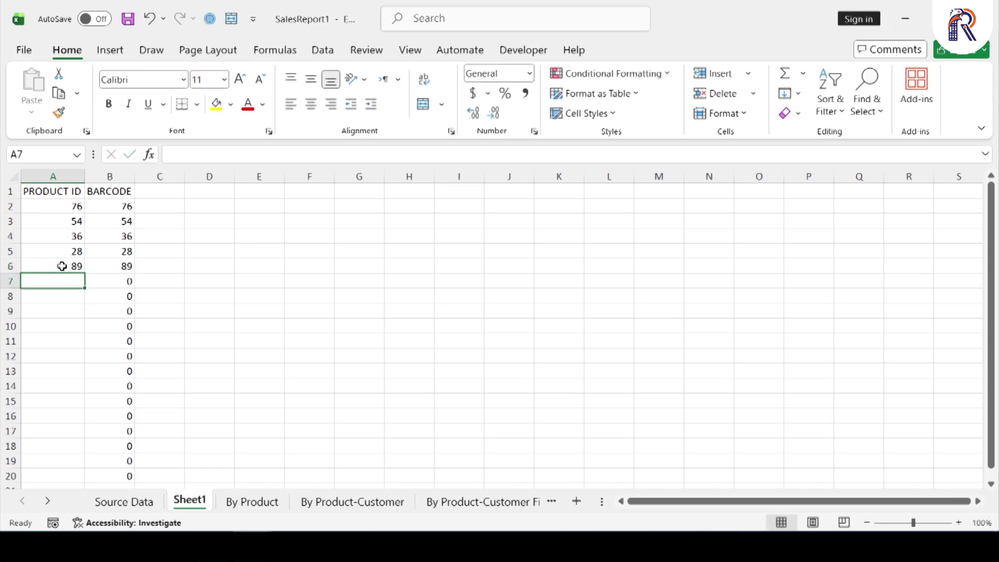
{"action": "left_click", "coordinate": [127, 266]}
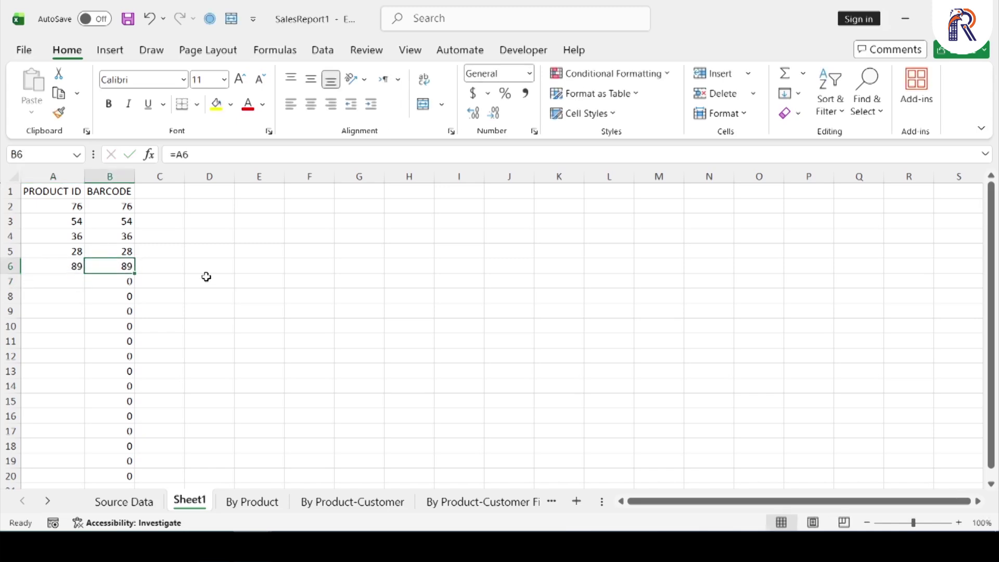
{"action": "left_click", "coordinate": [173, 293]}
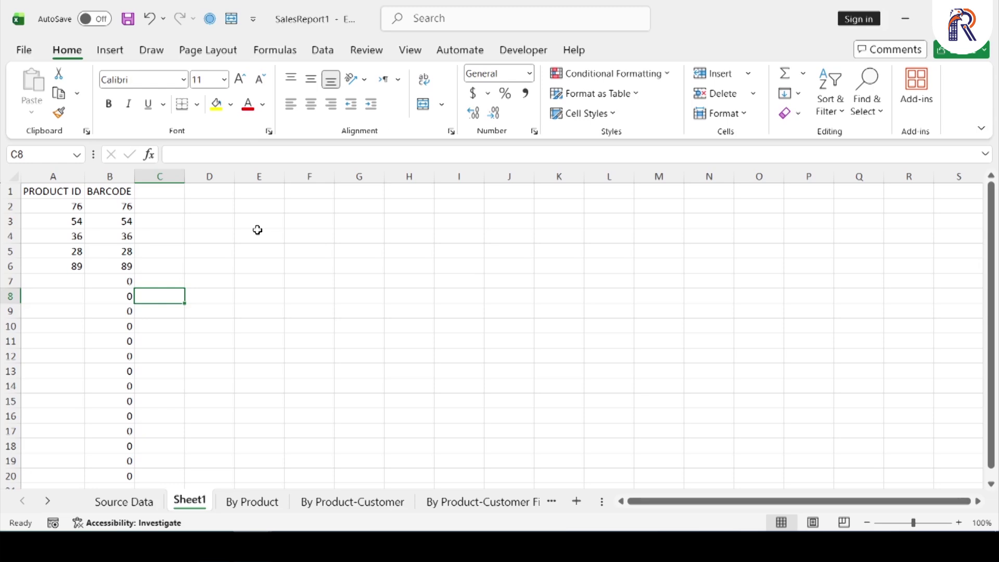
Switch to Google Chrome and open a window with the Enhance Knowledge profile.
{"action": "key", "text": "super"}
{"action": "type", "text": "GOOG"}
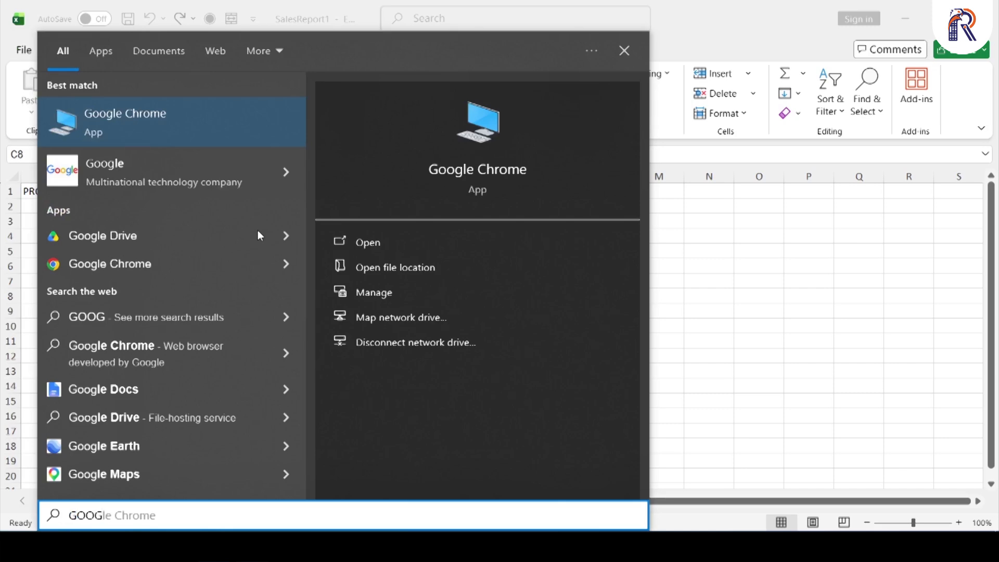
{"action": "type", "text": "LE CH"}
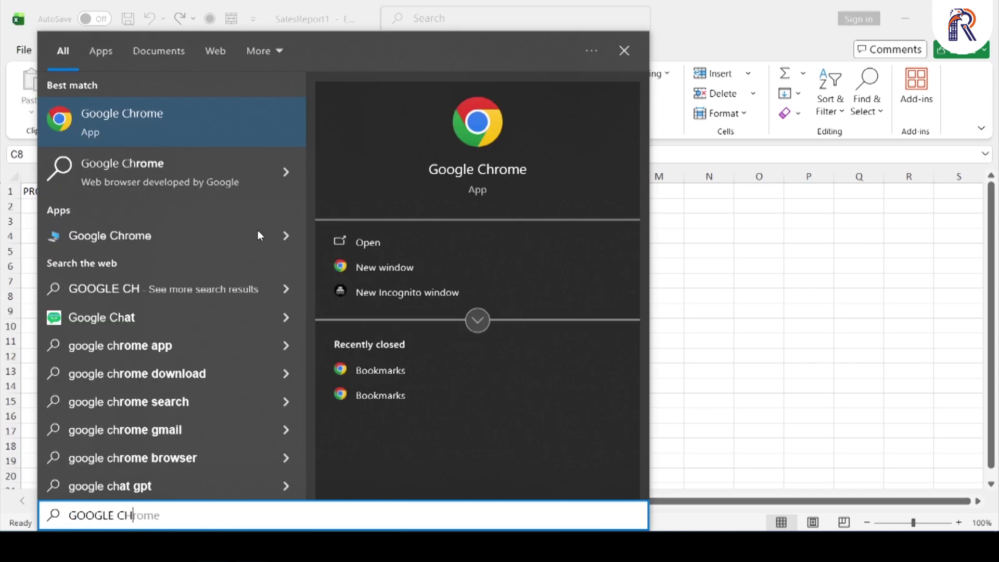
{"action": "key", "text": "Return"}
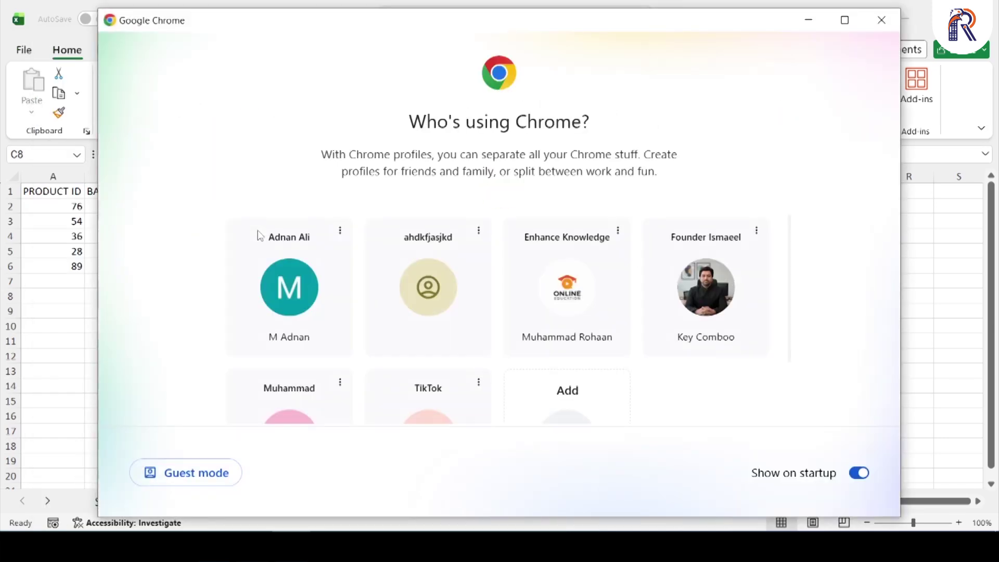
{"action": "left_click", "coordinate": [563, 311]}
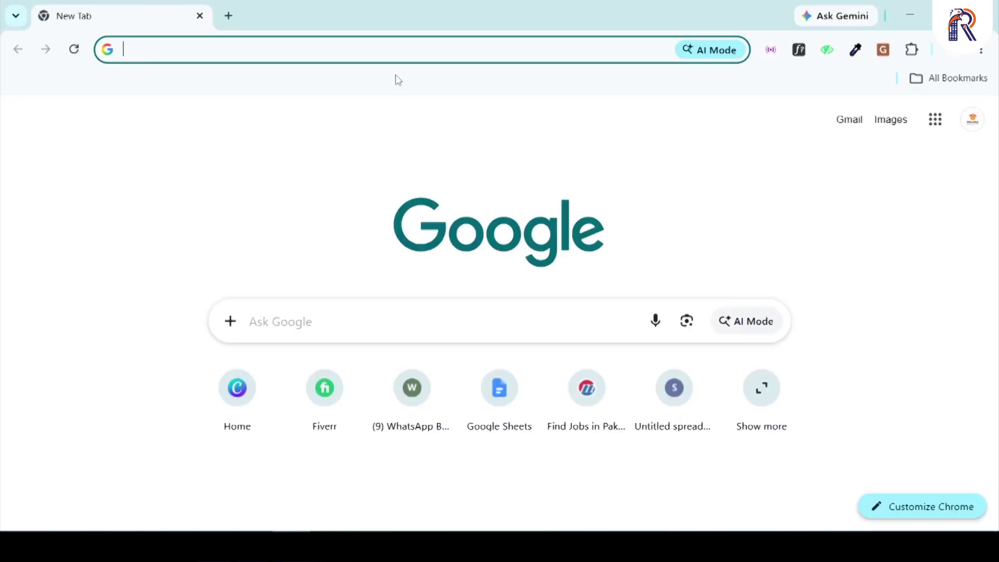
Search Google for dafont and open the DaFont website's Fancy > Cartoon font category.
{"action": "type", "text": "da"}
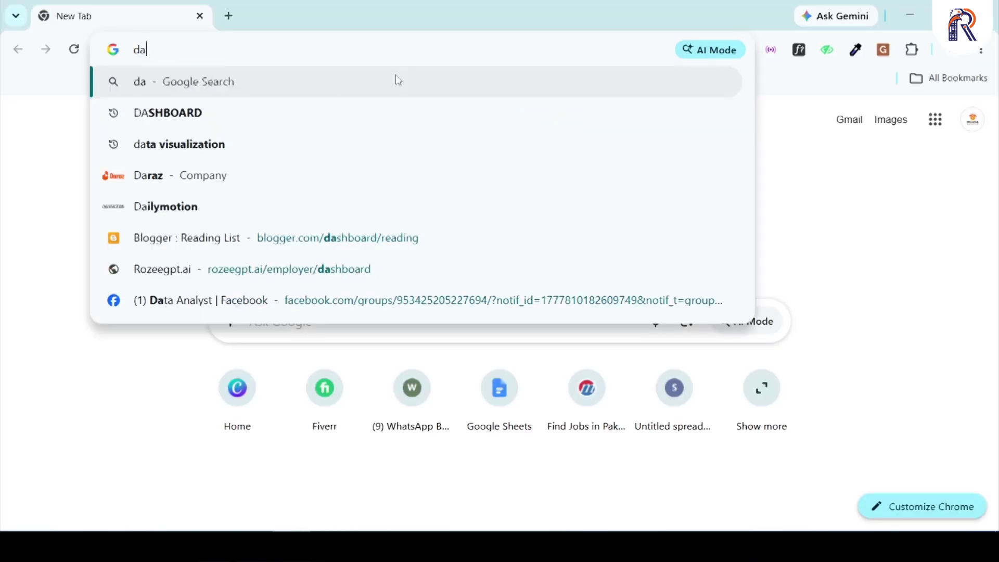
{"action": "type", "text": "font"}
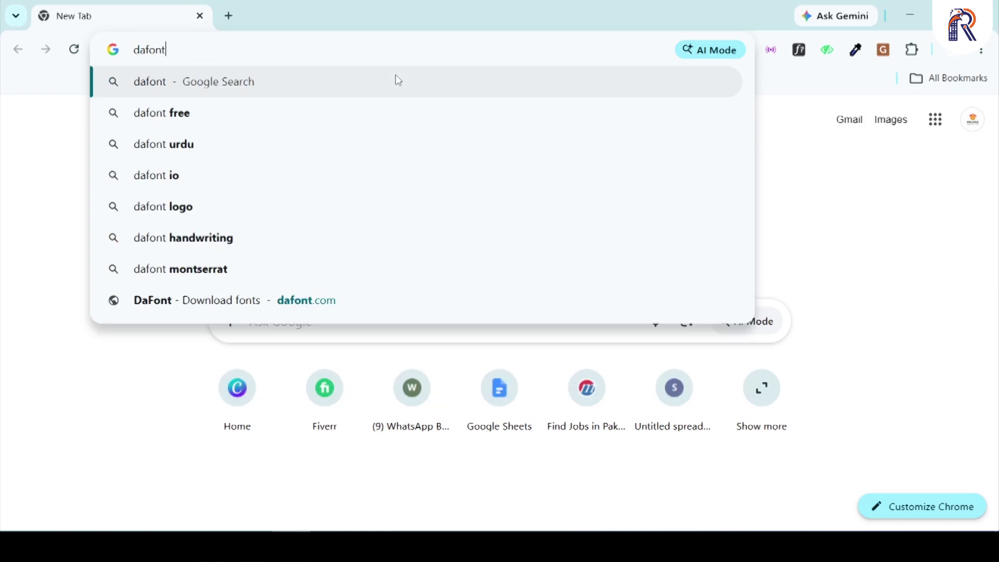
{"action": "key", "text": "Return"}
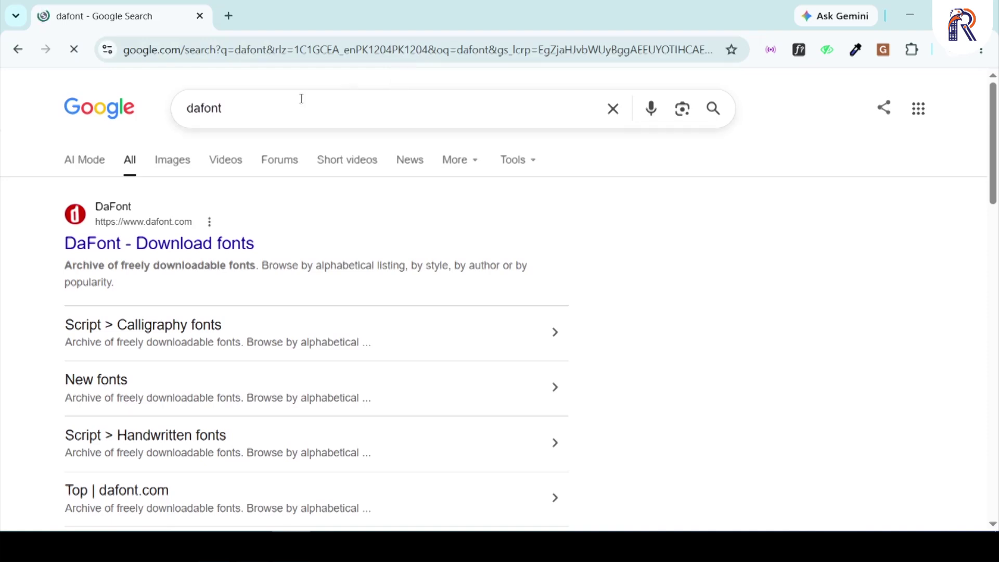
{"action": "left_click_drag", "start_coordinate": [237, 108], "coordinate": [185, 111]}
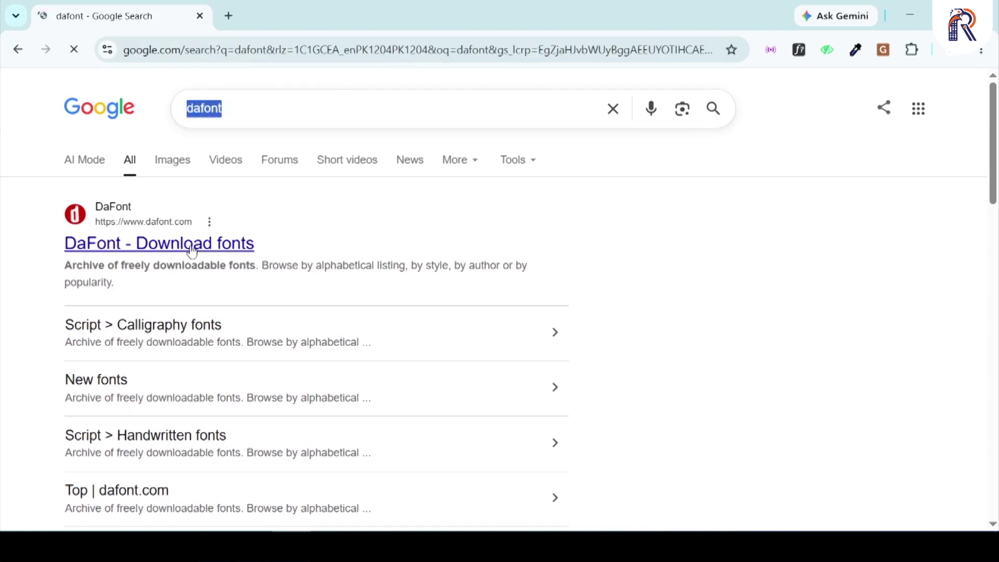
{"action": "left_click", "coordinate": [161, 251]}
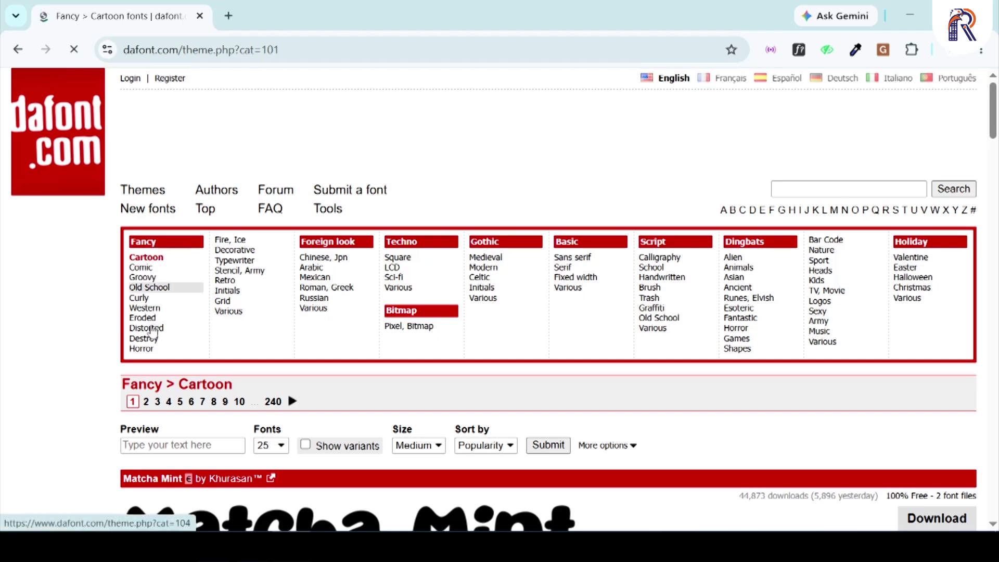
Preview the Cartoon fonts with the sample text ROHAAN DIGITAL SKILL and look over the rendered samples.
{"action": "scroll", "coordinate": [167, 259], "scroll_direction": "down", "scroll_amount": 5}
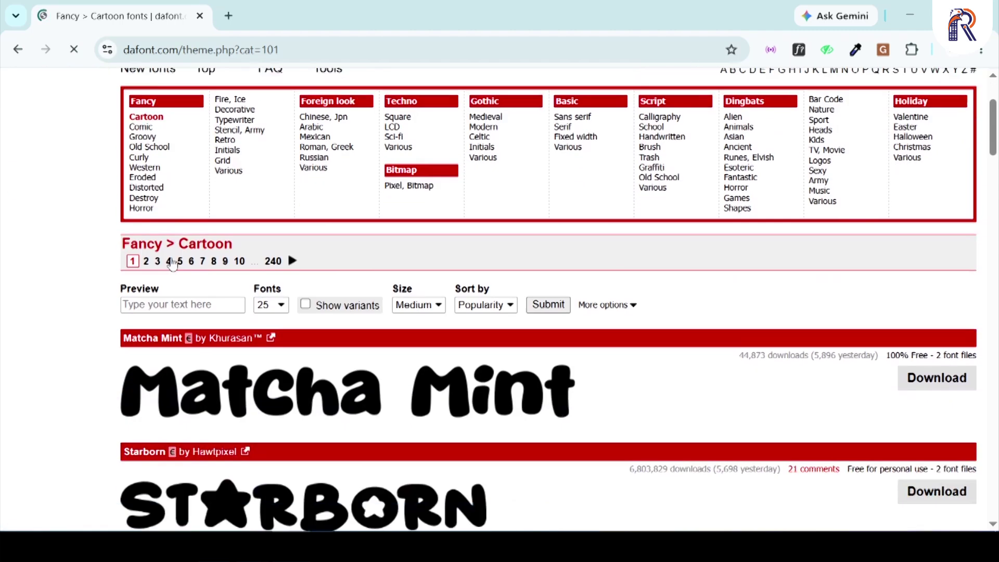
{"action": "scroll", "coordinate": [186, 408], "scroll_direction": "down", "scroll_amount": 2}
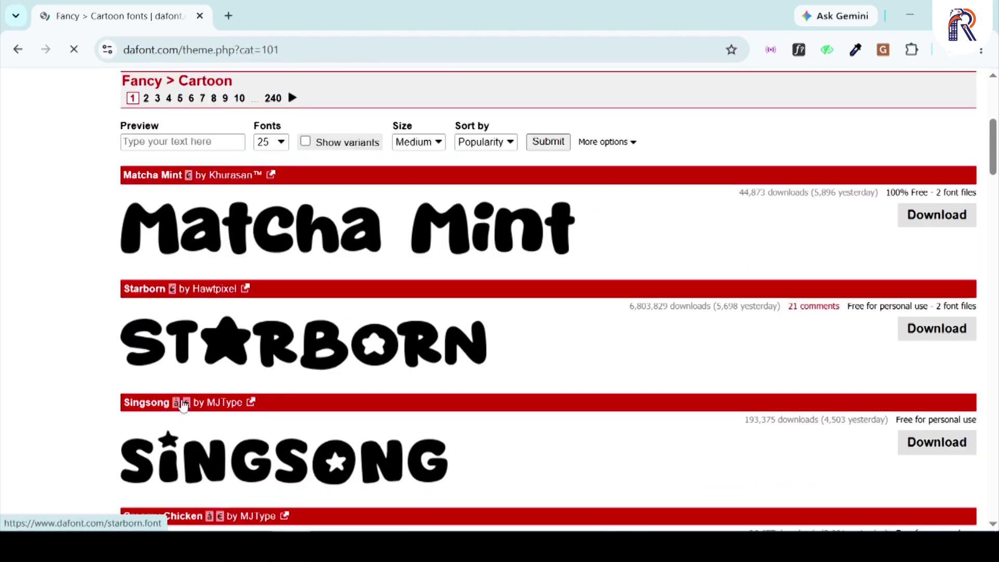
{"action": "scroll", "coordinate": [375, 354], "scroll_direction": "down", "scroll_amount": 3}
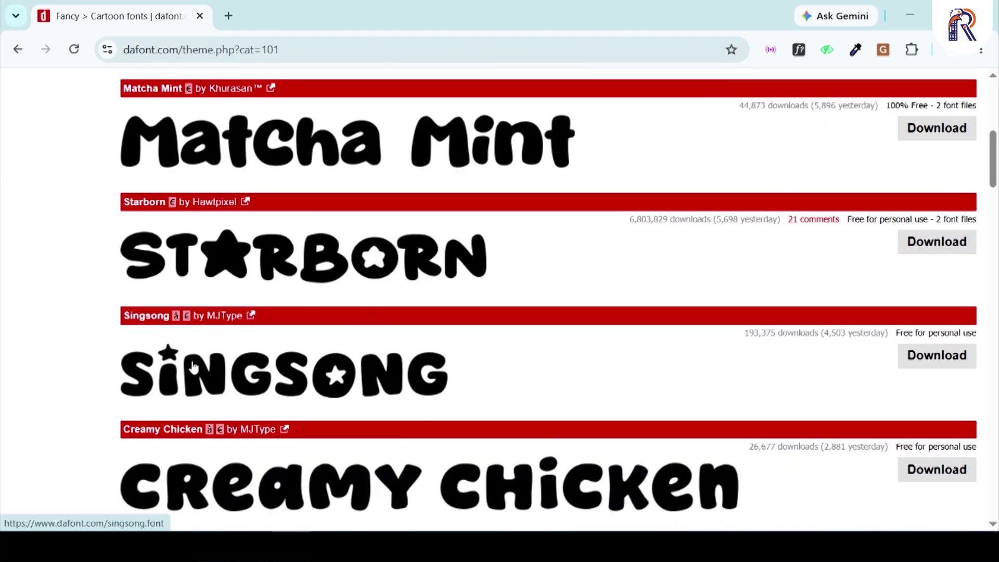
{"action": "scroll", "coordinate": [424, 387], "scroll_direction": "down", "scroll_amount": 13}
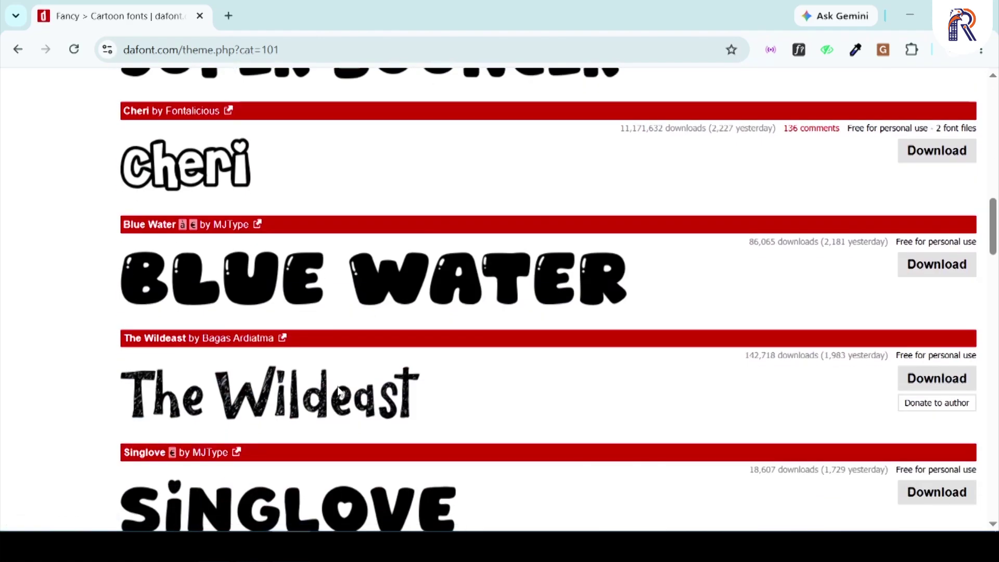
{"action": "scroll", "coordinate": [337, 393], "scroll_direction": "up", "scroll_amount": 18}
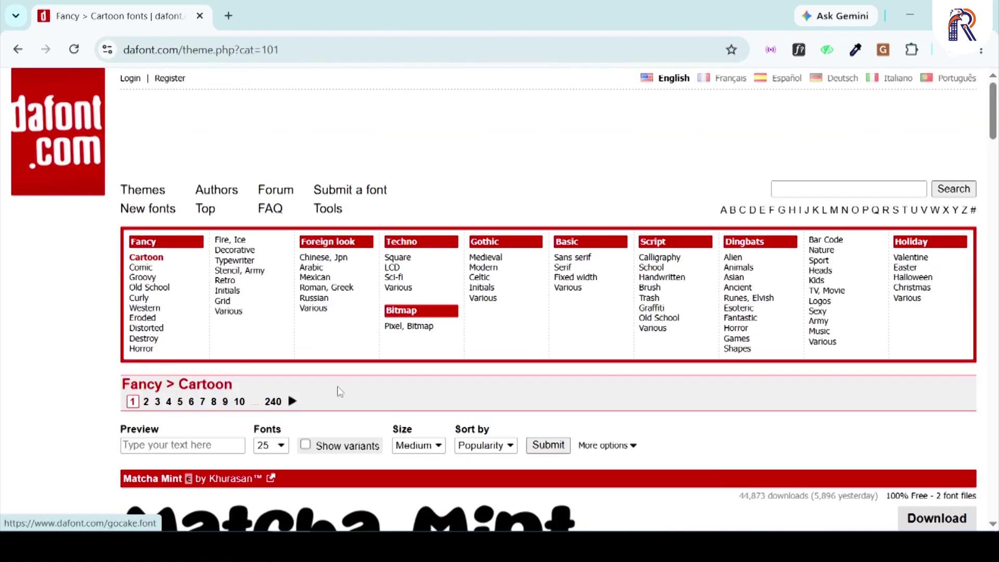
{"action": "scroll", "coordinate": [342, 385], "scroll_direction": "down", "scroll_amount": 3}
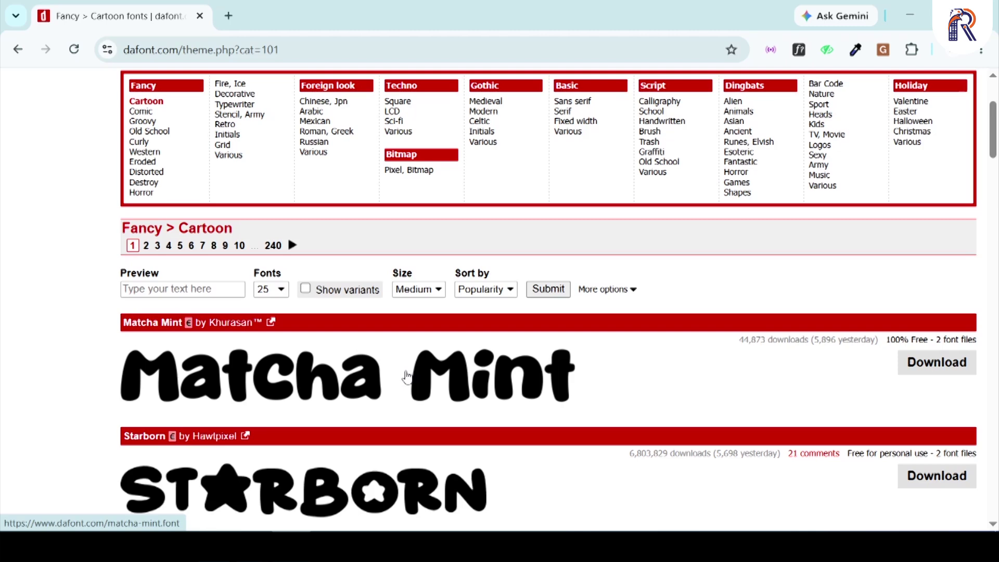
{"action": "left_click", "coordinate": [136, 290]}
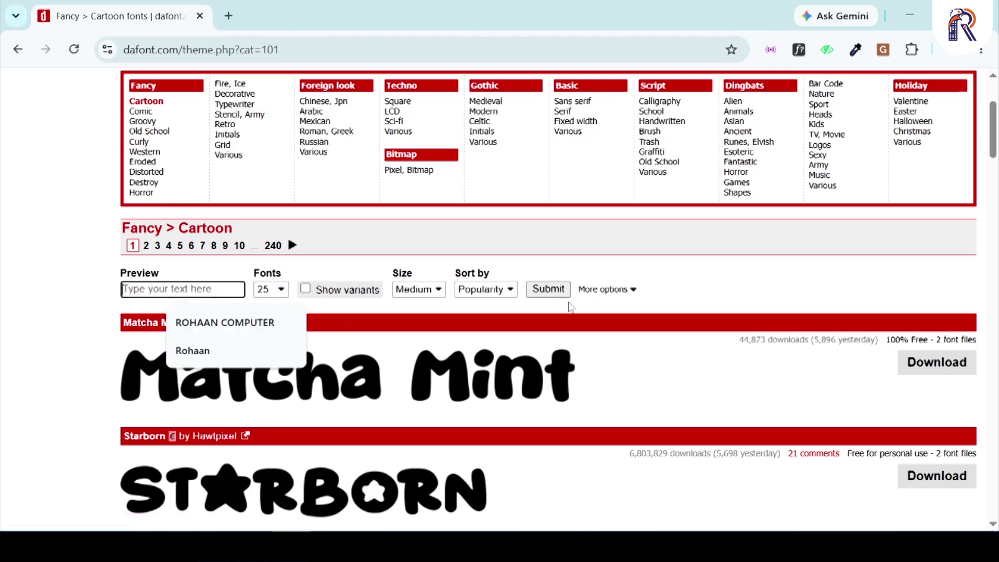
{"action": "type", "text": "ROHAAN DIGITAQL"}
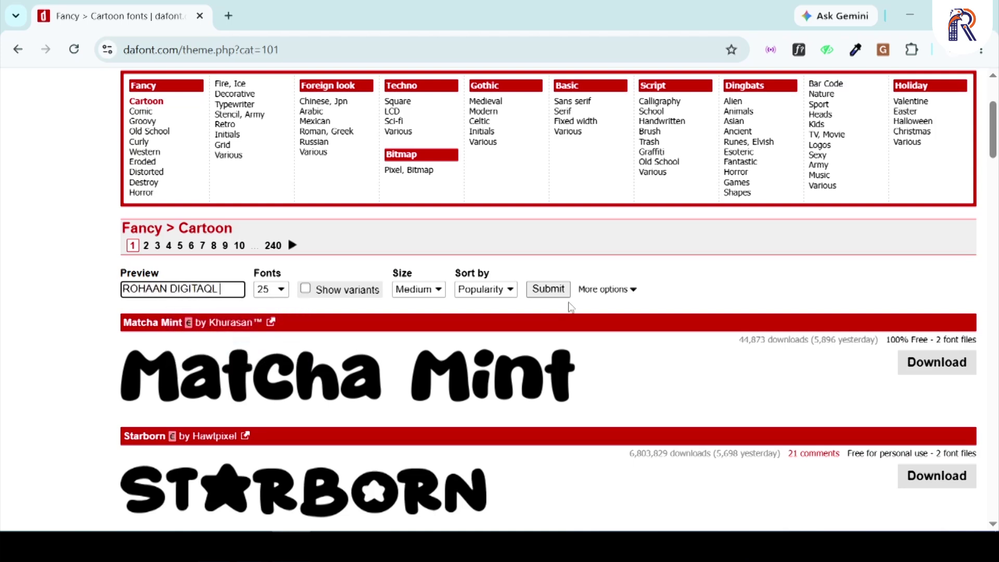
{"action": "key", "text": "BackSpace"}
{"action": "key", "text": "BackSpace"}
{"action": "left_click", "coordinate": [549, 290]}
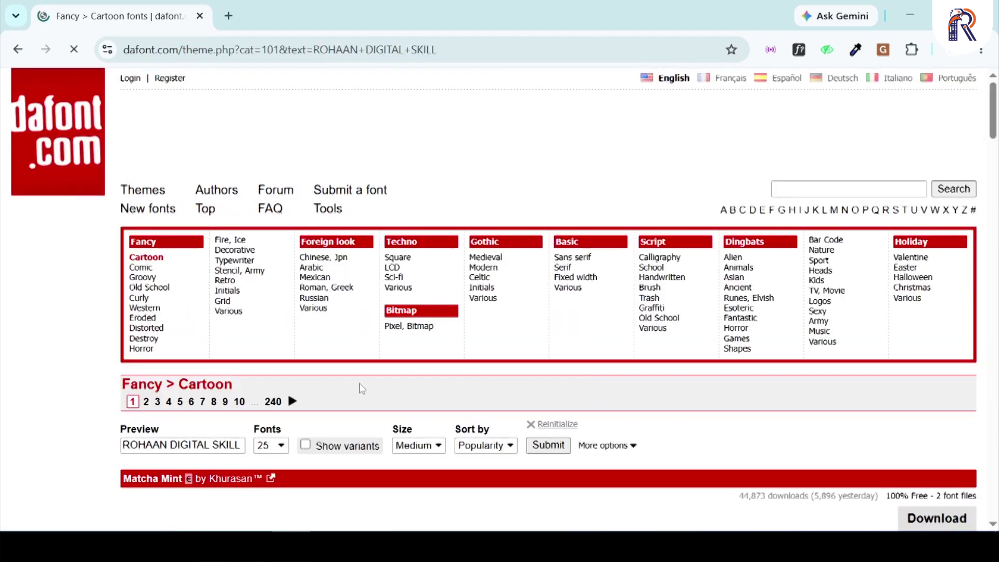
{"action": "scroll", "coordinate": [419, 293], "scroll_direction": "down", "scroll_amount": 5}
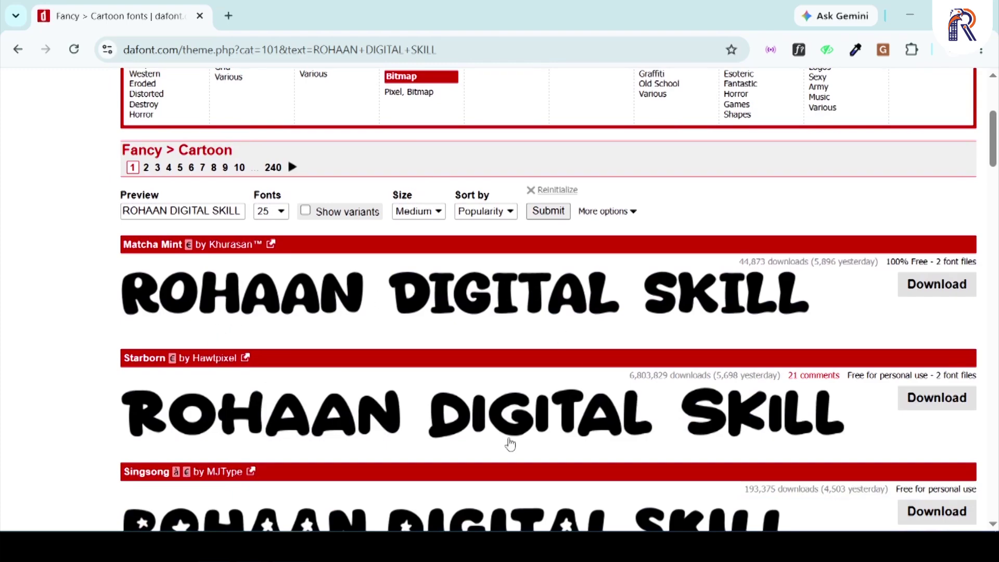
{"action": "scroll", "coordinate": [509, 440], "scroll_direction": "down", "scroll_amount": 2}
{"action": "scroll", "coordinate": [459, 444], "scroll_direction": "up", "scroll_amount": 6}
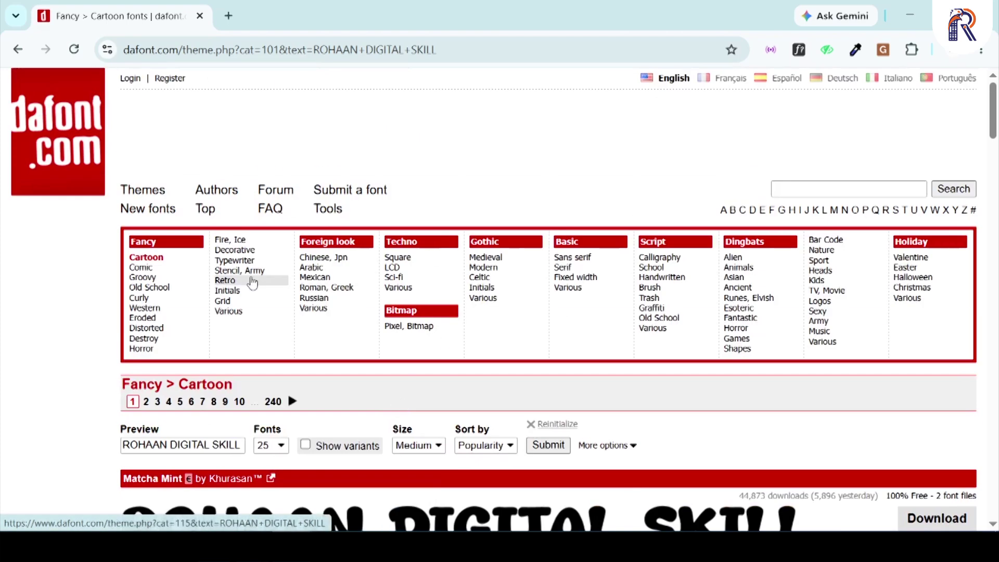
Browse the Cartoon, Groovy and Old School categories under Fancy and examine how the sample text renders in their fonts.
{"action": "scroll", "coordinate": [375, 469], "scroll_direction": "down", "scroll_amount": 3}
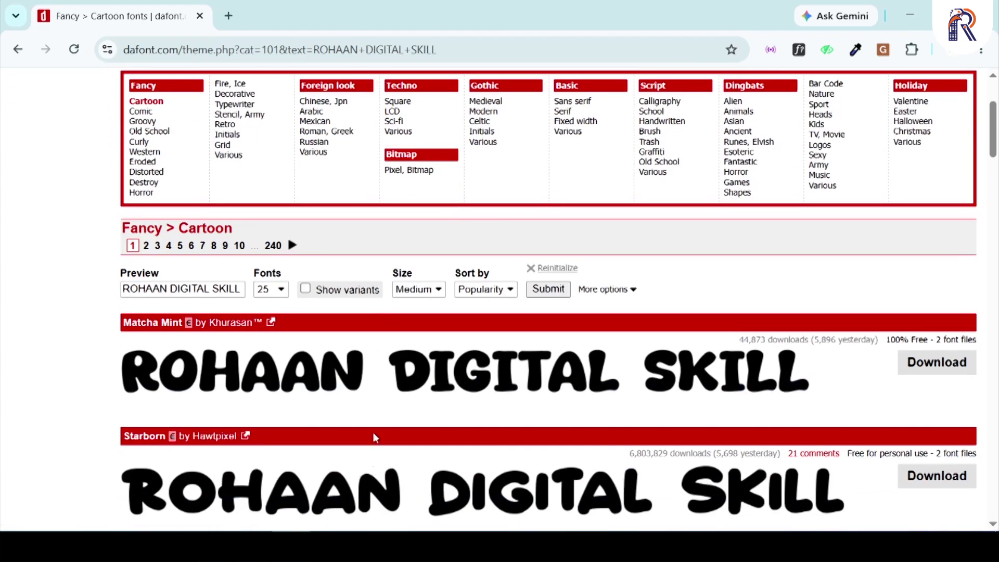
{"action": "left_click", "coordinate": [153, 121]}
{"action": "scroll", "coordinate": [320, 272], "scroll_direction": "down", "scroll_amount": 6}
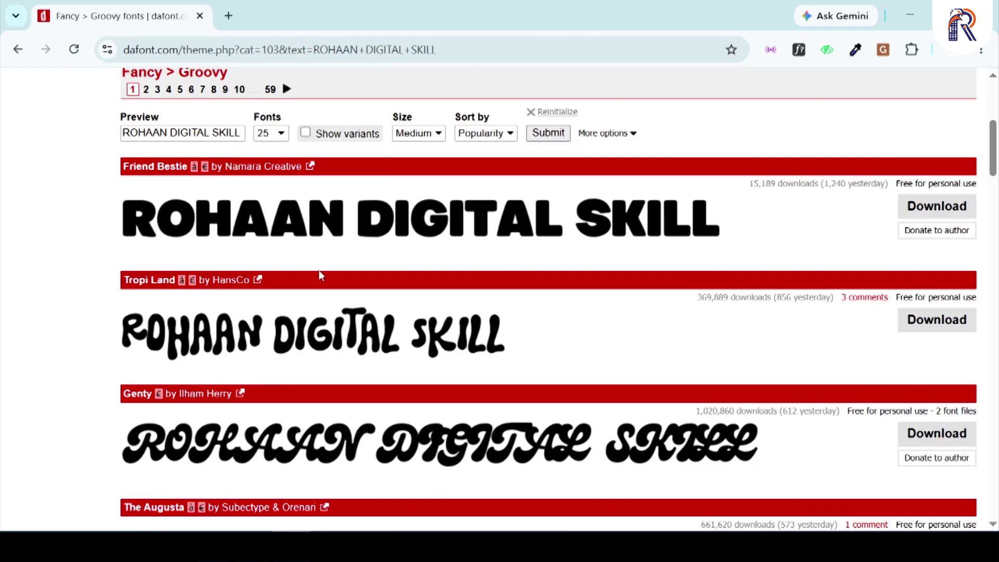
{"action": "scroll", "coordinate": [306, 250], "scroll_direction": "up", "scroll_amount": 4}
{"action": "left_click", "coordinate": [149, 209]}
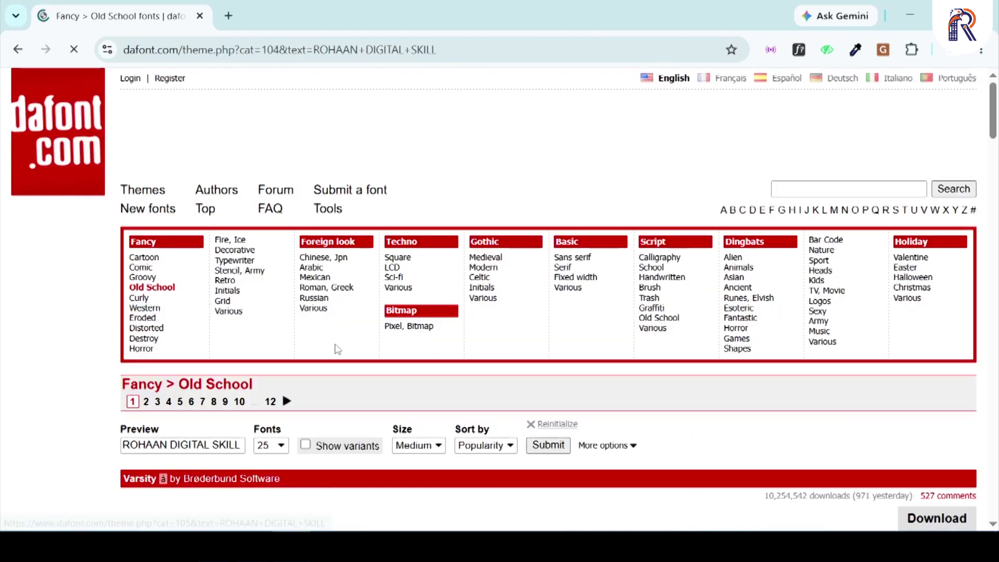
{"action": "scroll", "coordinate": [336, 349], "scroll_direction": "down", "scroll_amount": 4}
{"action": "scroll", "coordinate": [335, 348], "scroll_direction": "down", "scroll_amount": 4}
{"action": "scroll", "coordinate": [334, 350], "scroll_direction": "up", "scroll_amount": 6}
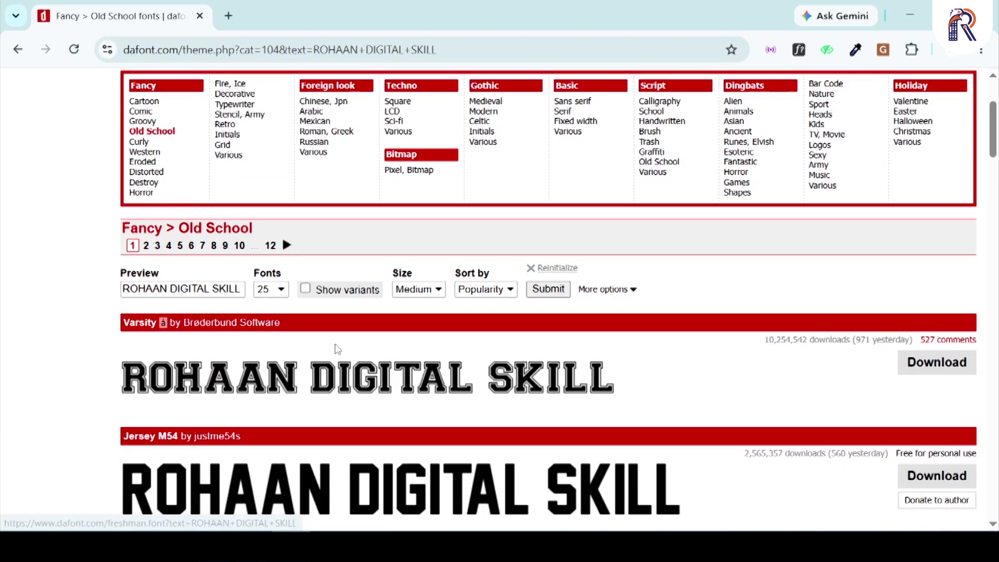
Browse the Fancy > Curly and Fancy > Western categories and examine their font previews.
{"action": "left_click", "coordinate": [197, 143]}
{"action": "scroll", "coordinate": [380, 408], "scroll_direction": "down", "scroll_amount": 6}
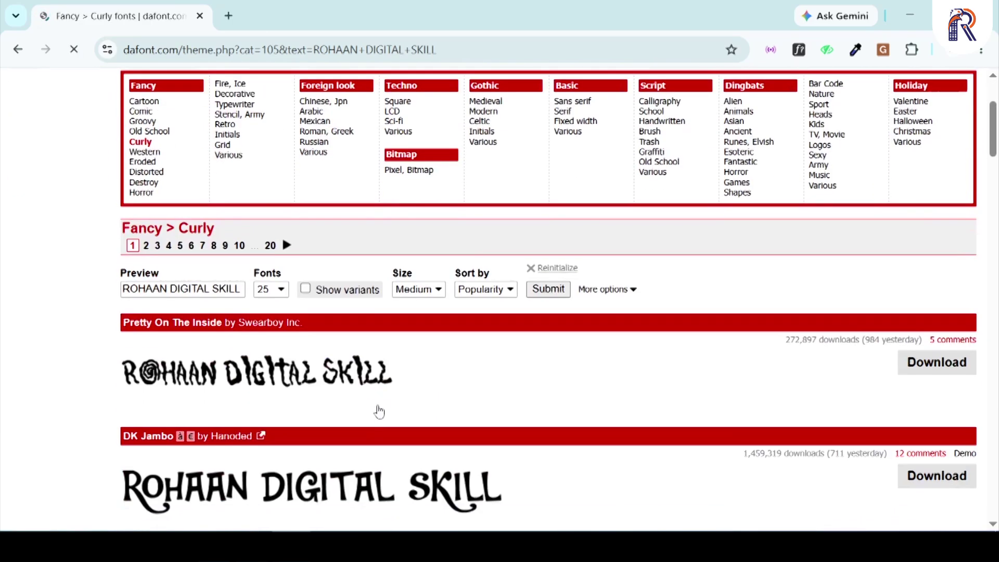
{"action": "scroll", "coordinate": [382, 401], "scroll_direction": "up", "scroll_amount": 6}
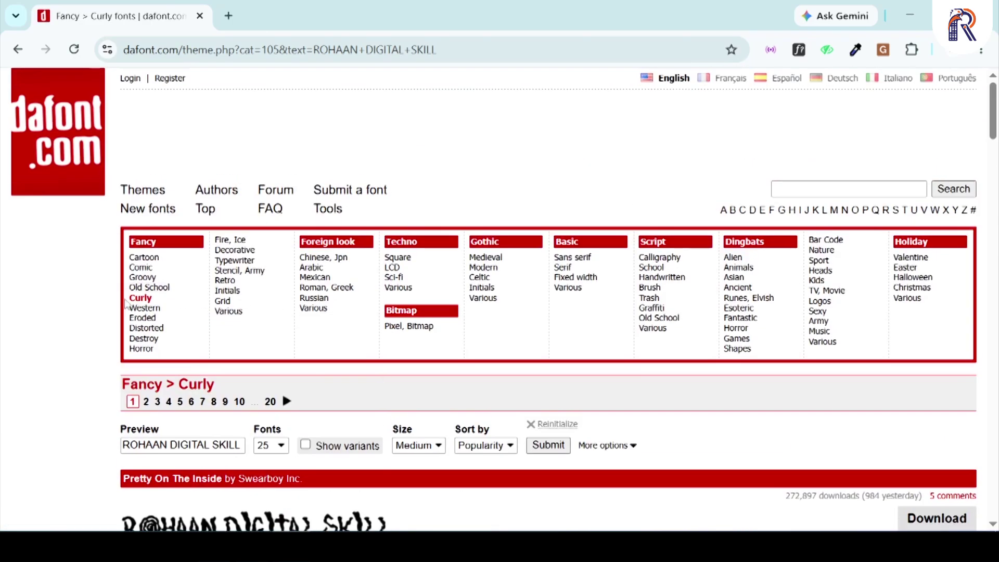
{"action": "left_click", "coordinate": [146, 308]}
{"action": "scroll", "coordinate": [337, 393], "scroll_direction": "down", "scroll_amount": 7}
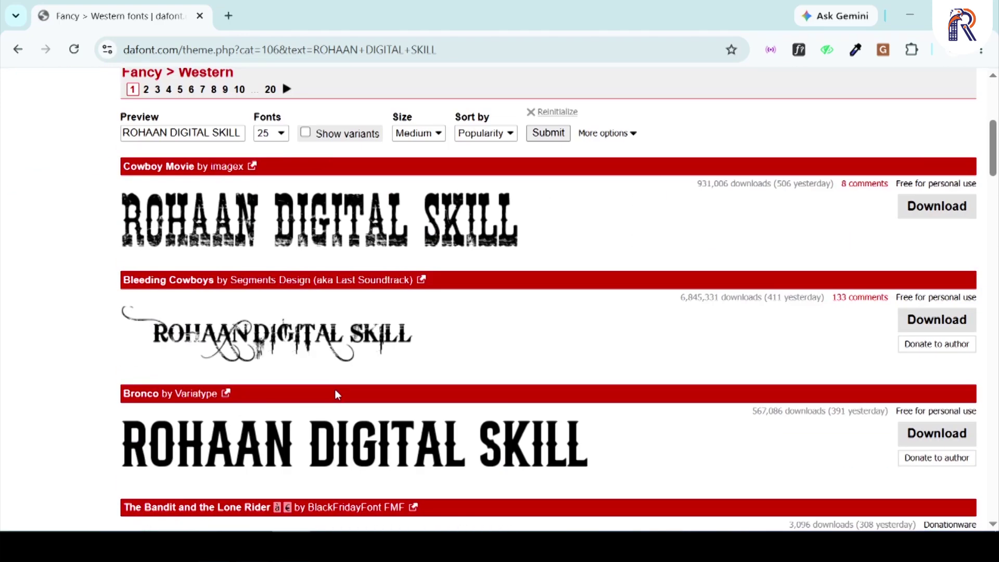
{"action": "scroll", "coordinate": [336, 392], "scroll_direction": "up", "scroll_amount": 5}
{"action": "scroll", "coordinate": [336, 393], "scroll_direction": "up", "scroll_amount": 2}
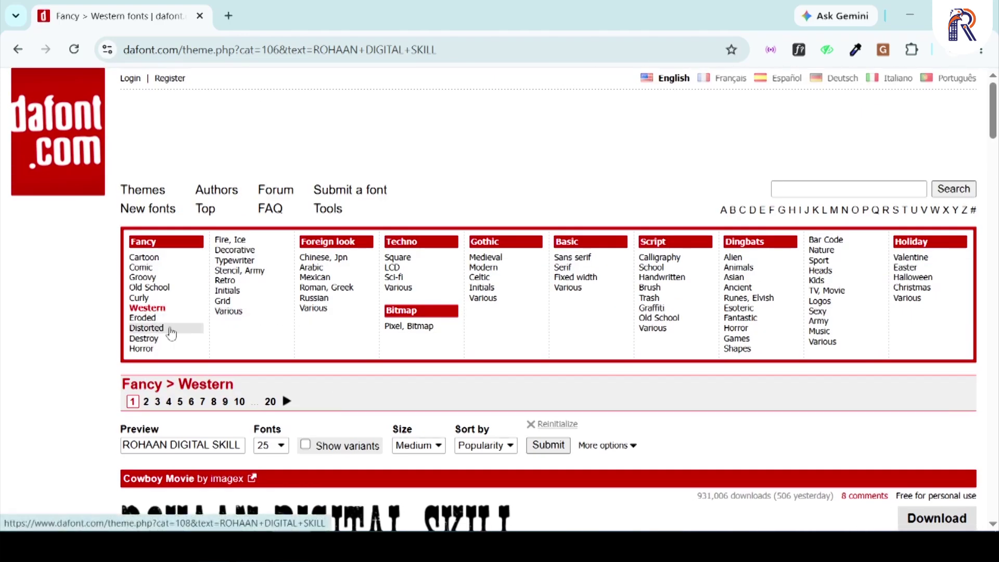
Browse the Fancy > Distorted and Fancy > Destroy categories and examine their font previews.
{"action": "left_click", "coordinate": [147, 328]}
{"action": "scroll", "coordinate": [421, 488], "scroll_direction": "down", "scroll_amount": 6}
{"action": "scroll", "coordinate": [422, 488], "scroll_direction": "up", "scroll_amount": 6}
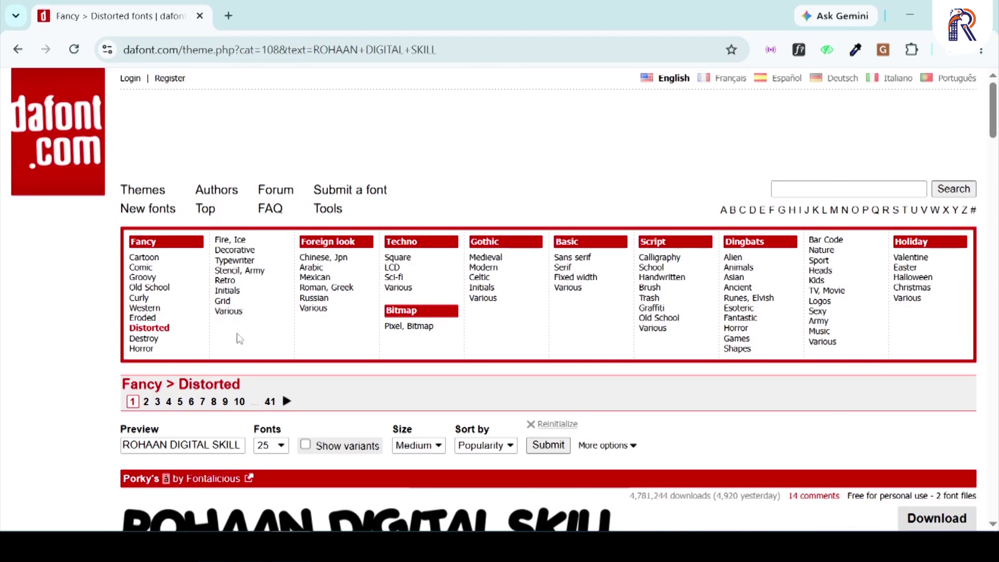
{"action": "left_click", "coordinate": [161, 341]}
{"action": "scroll", "coordinate": [429, 487], "scroll_direction": "down", "scroll_amount": 6}
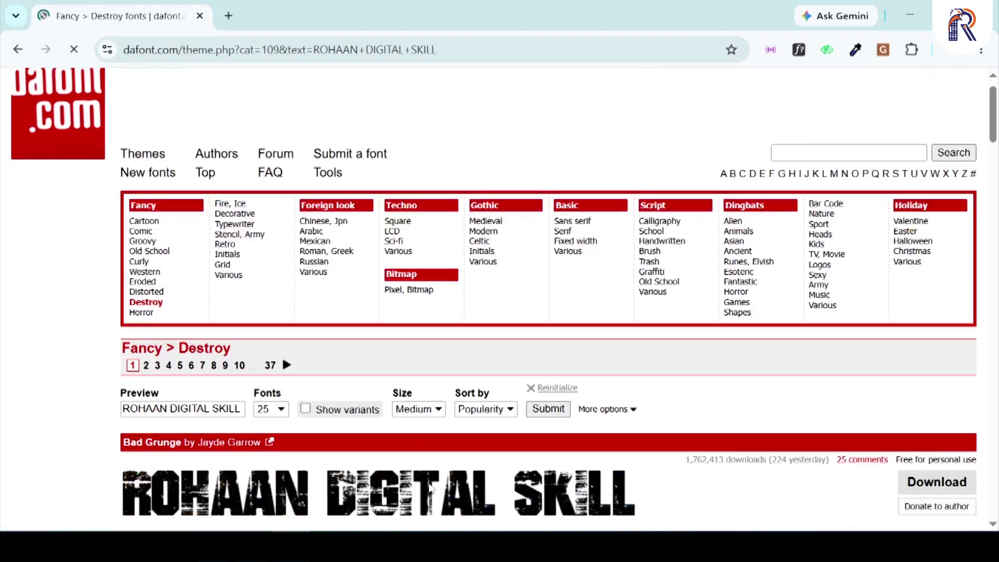
{"action": "scroll", "coordinate": [429, 489], "scroll_direction": "up", "scroll_amount": 6}
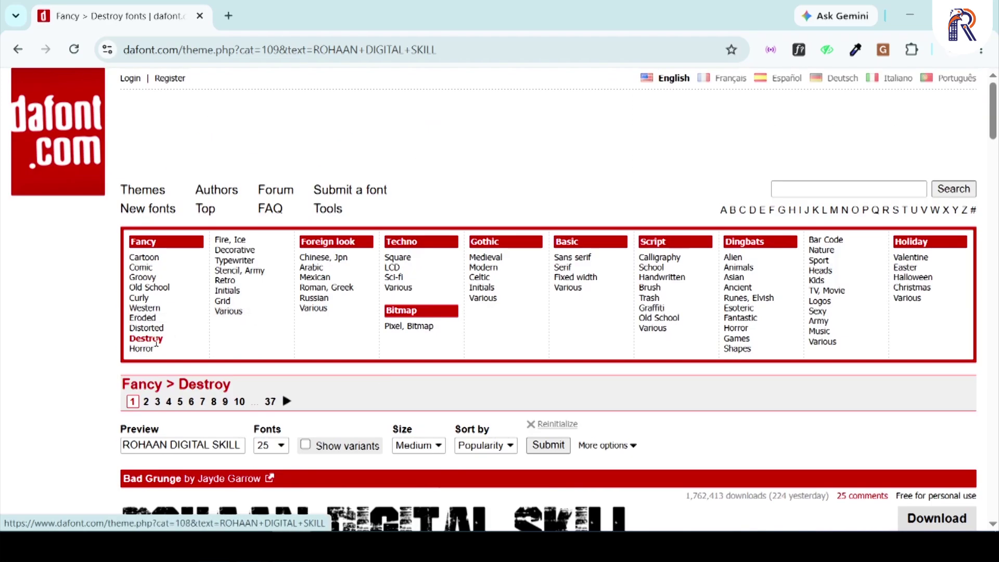
Browse the Fancy > Horror and Fancy > Fire, Ice categories and examine their font previews.
{"action": "left_click", "coordinate": [143, 349]}
{"action": "scroll", "coordinate": [436, 475], "scroll_direction": "down", "scroll_amount": 6}
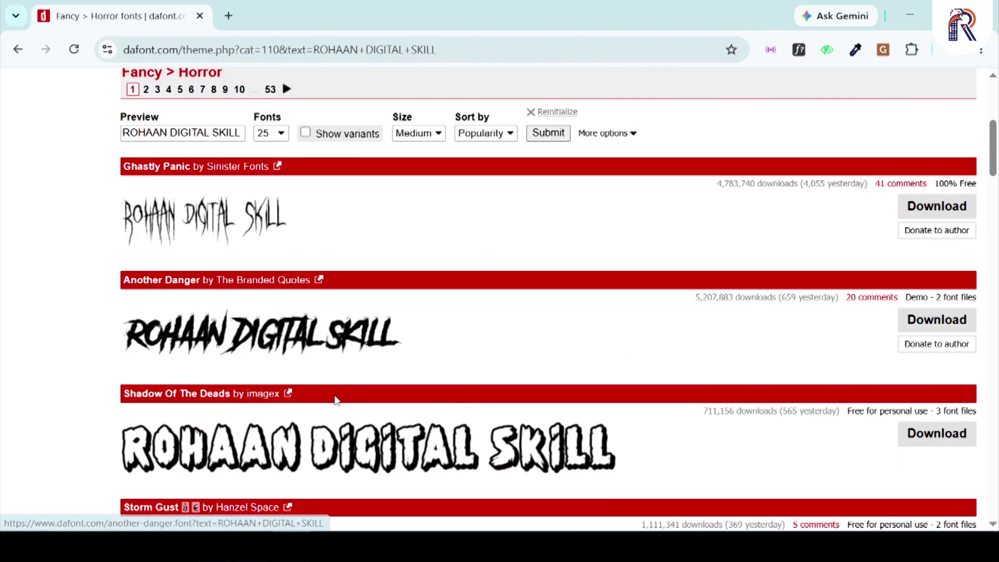
{"action": "scroll", "coordinate": [336, 399], "scroll_direction": "down", "scroll_amount": 7}
{"action": "scroll", "coordinate": [336, 399], "scroll_direction": "down", "scroll_amount": 9}
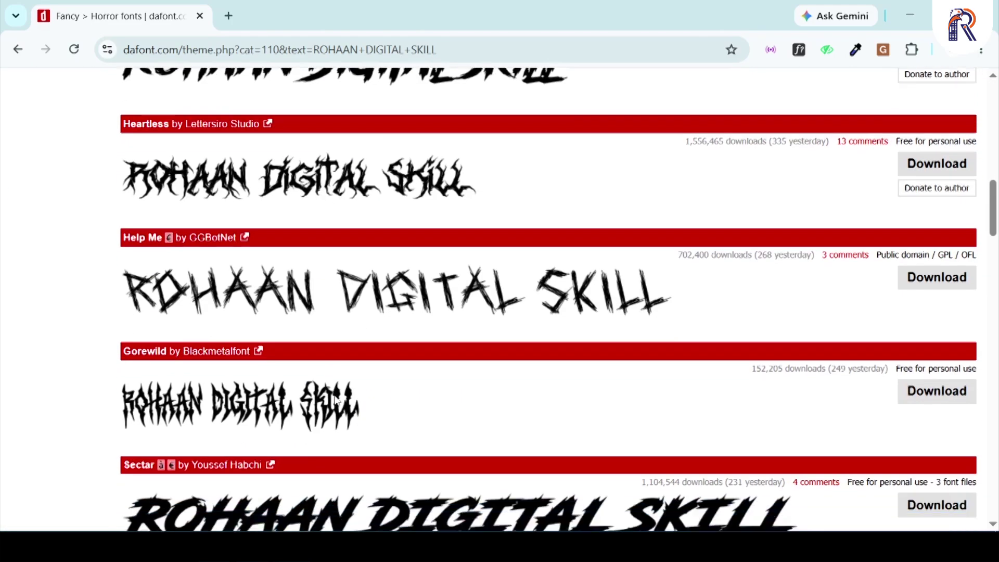
{"action": "scroll", "coordinate": [336, 402], "scroll_direction": "down", "scroll_amount": 5}
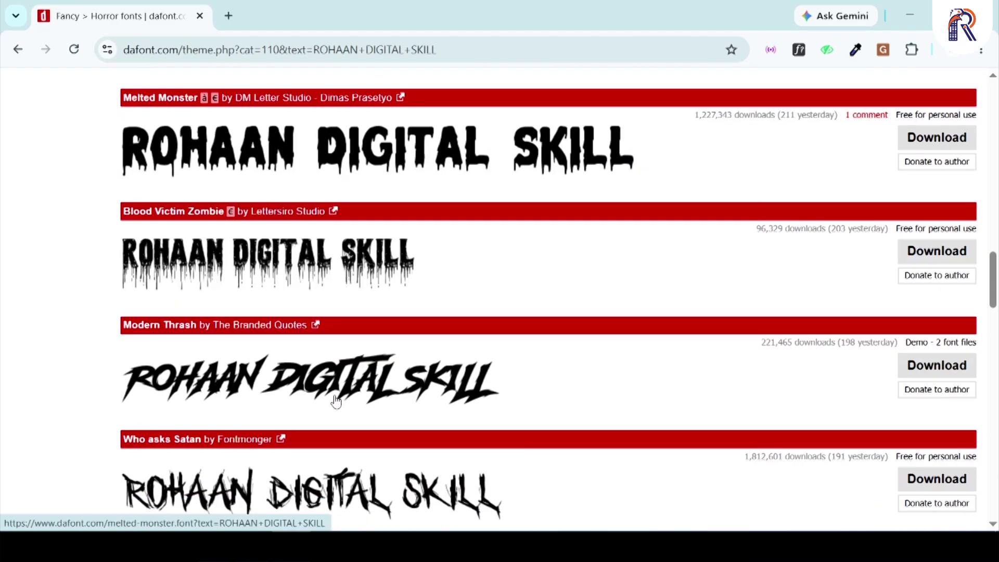
{"action": "scroll", "coordinate": [338, 396], "scroll_direction": "up", "scroll_amount": 16}
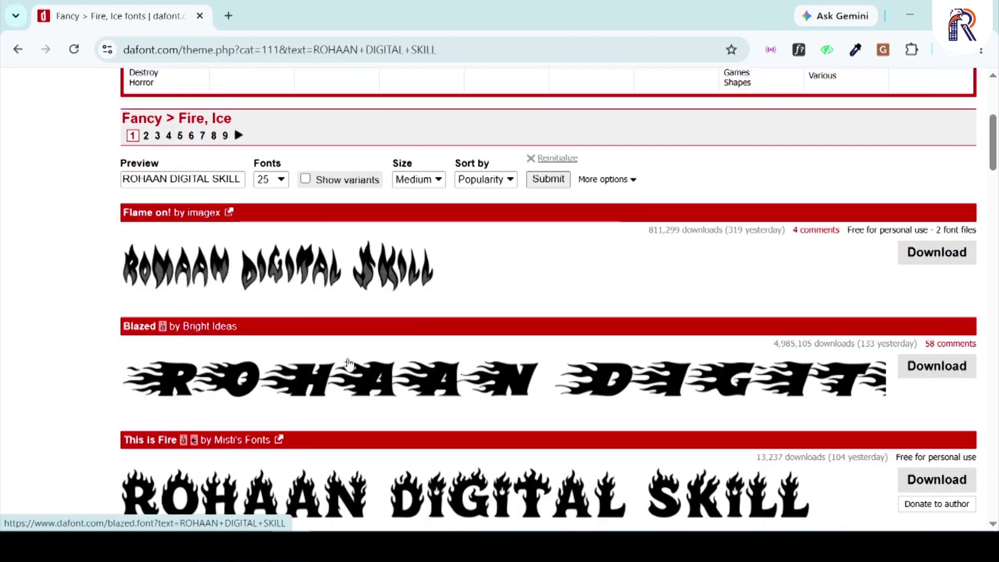
{"action": "scroll", "coordinate": [233, 392], "scroll_direction": "up", "scroll_amount": 5}
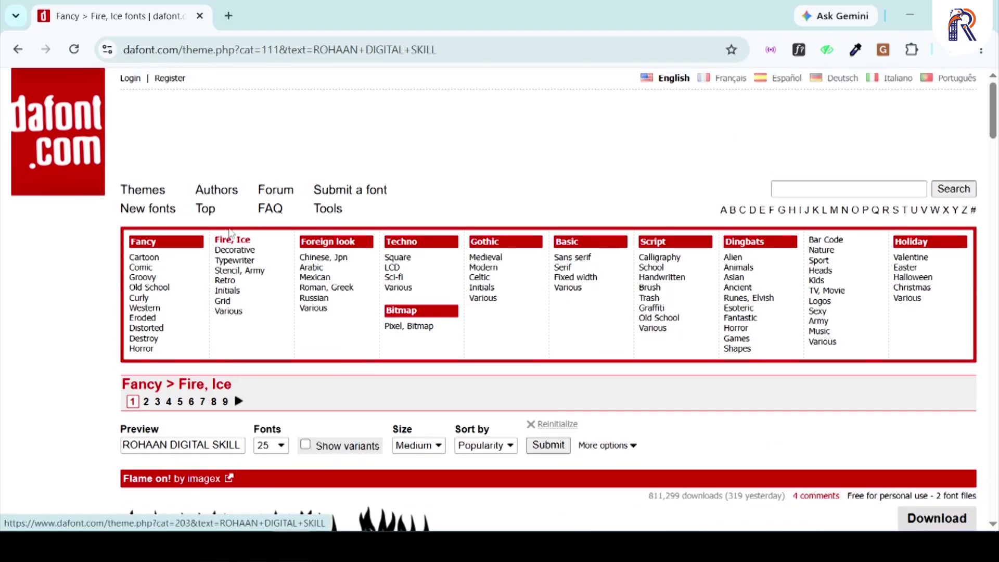
Look over the Fancy > Decorative font previews and view the suggestions offered by the site's font search.
{"action": "left_click", "coordinate": [238, 250]}
{"action": "scroll", "coordinate": [348, 355], "scroll_direction": "down", "scroll_amount": 6}
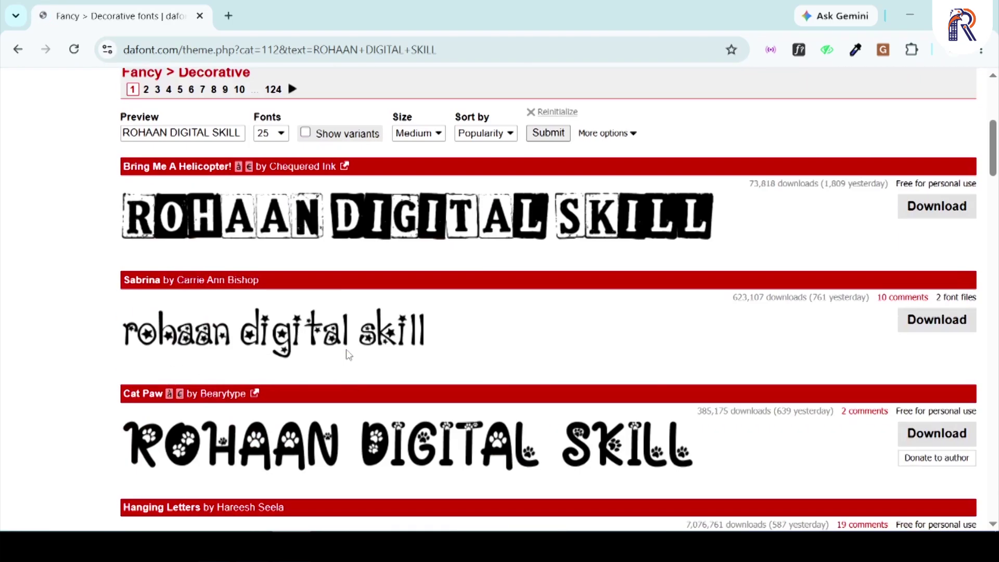
{"action": "scroll", "coordinate": [348, 354], "scroll_direction": "up", "scroll_amount": 6}
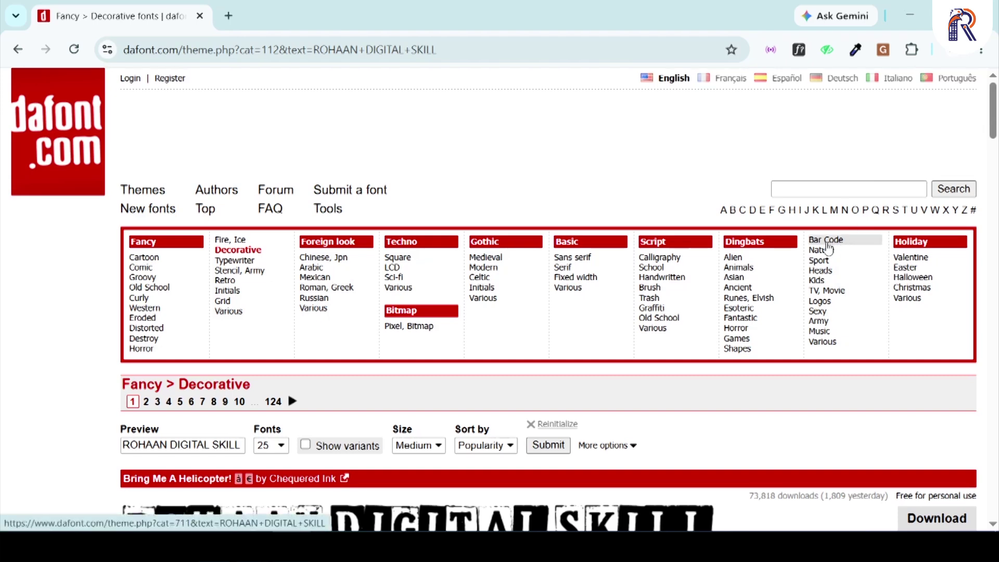
{"action": "left_click", "coordinate": [796, 189]}
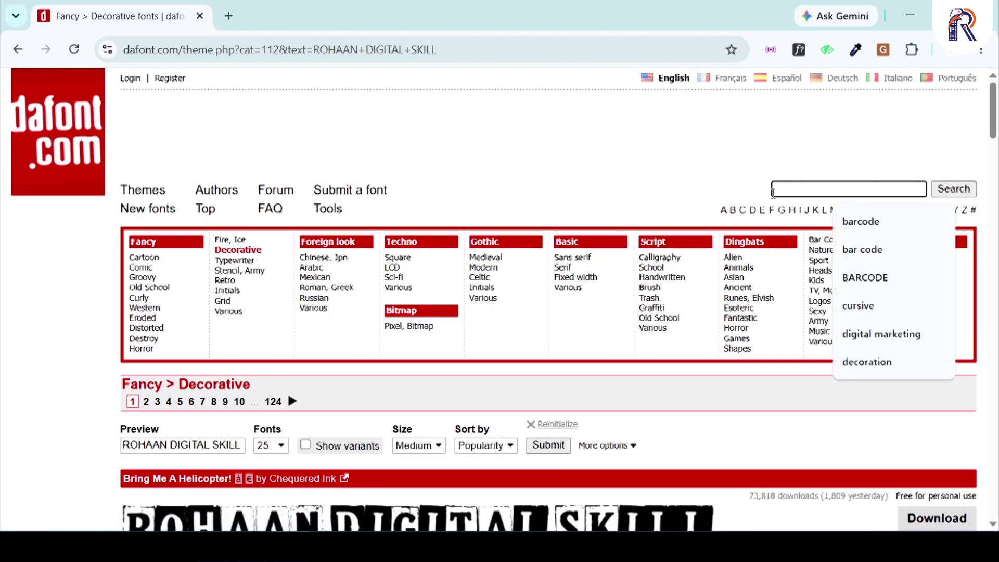
{"action": "left_click", "coordinate": [738, 188]}
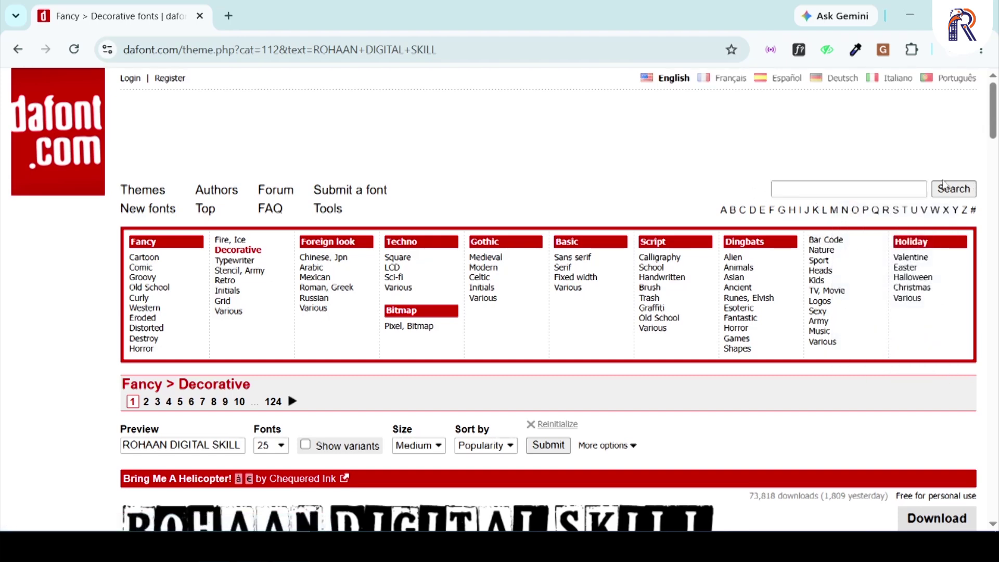
Open the Dingbats > Bar Code category and download the 3 of 9 Barcode font.
{"action": "left_click", "coordinate": [828, 241]}
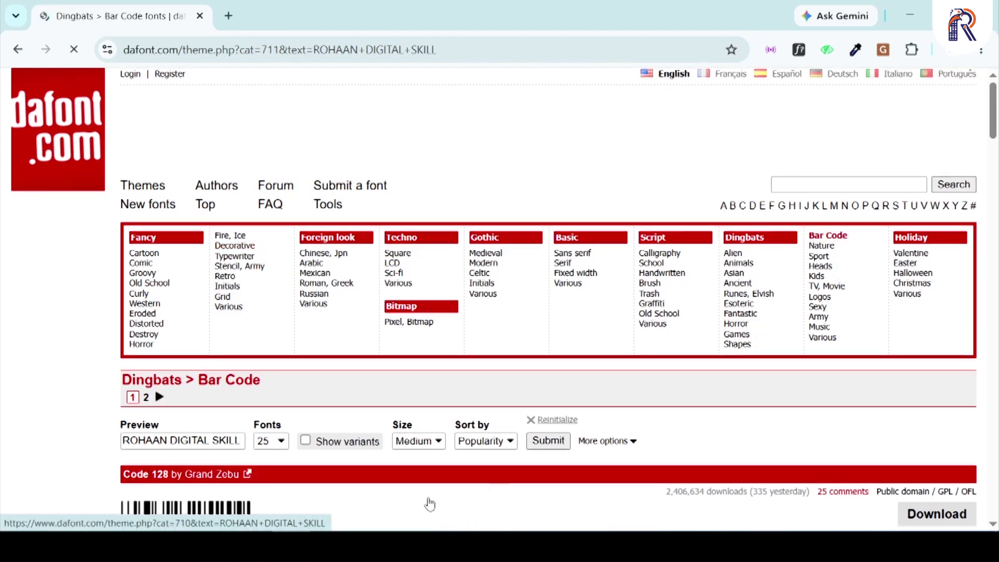
{"action": "scroll", "coordinate": [429, 504], "scroll_direction": "down", "scroll_amount": 5}
{"action": "scroll", "coordinate": [382, 448], "scroll_direction": "down", "scroll_amount": 2}
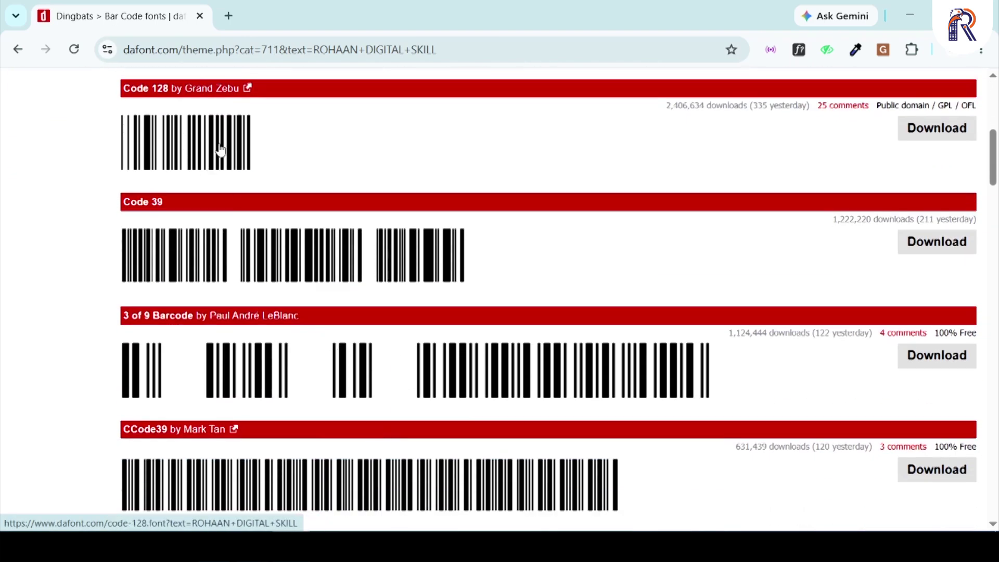
{"action": "scroll", "coordinate": [223, 172], "scroll_direction": "down", "scroll_amount": 2}
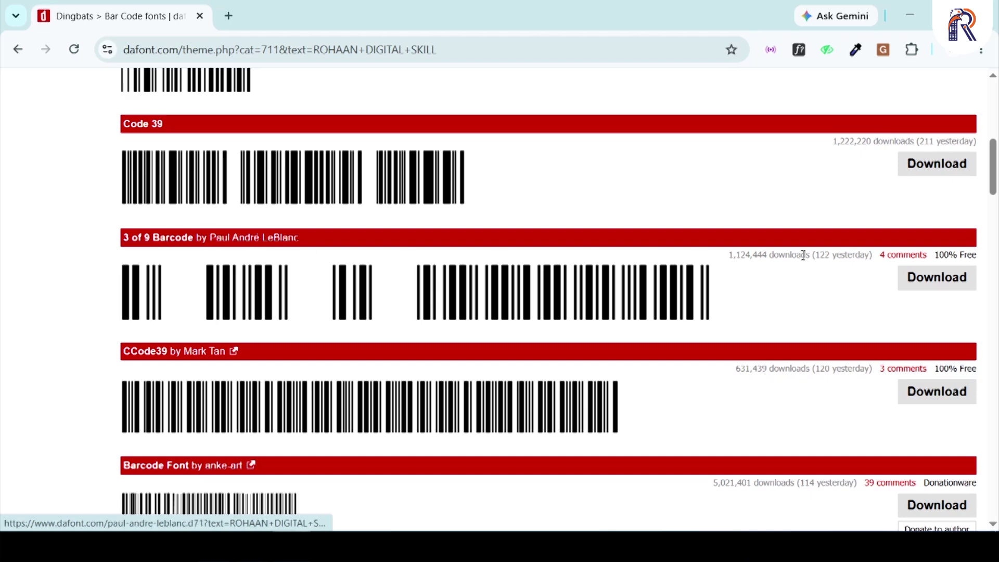
{"action": "left_click", "coordinate": [935, 289]}
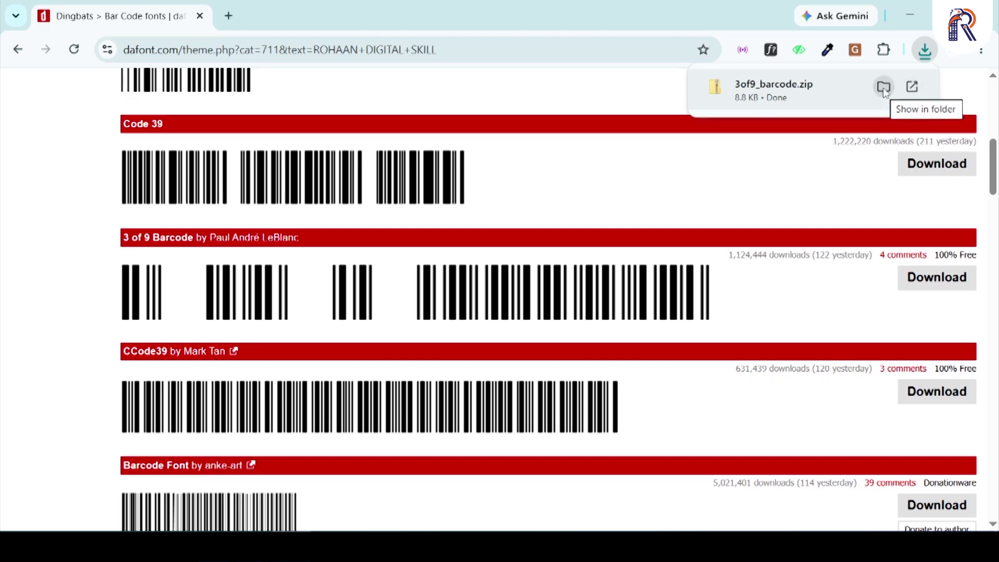
Open the downloaded 3of9_barcode.zip, install 3OF9_NEW.TTF over any existing copy, and close the font preview and archive windows.
{"action": "left_click", "coordinate": [913, 88]}
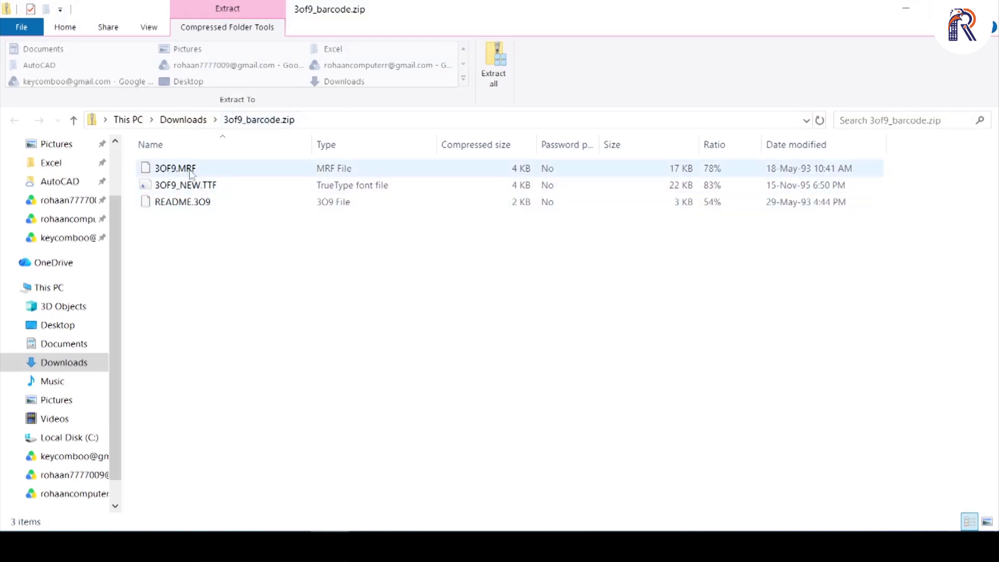
{"action": "left_click", "coordinate": [218, 194]}
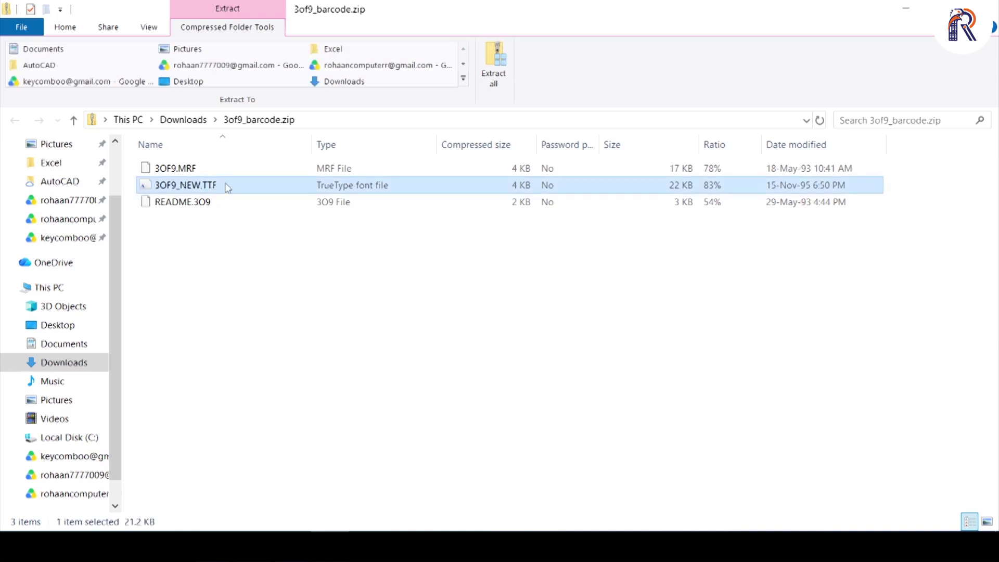
{"action": "double_click", "coordinate": [228, 188]}
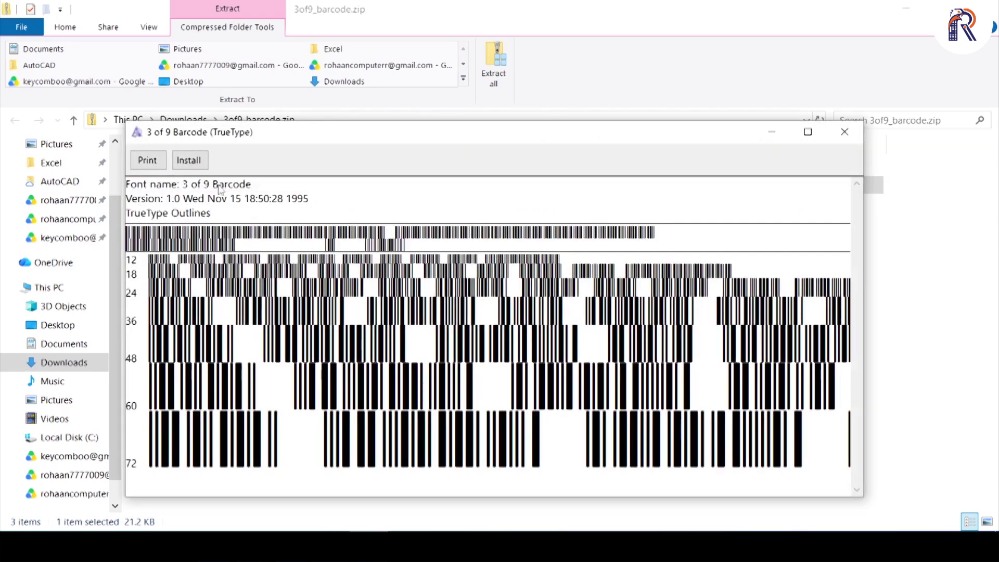
{"action": "left_click", "coordinate": [189, 163]}
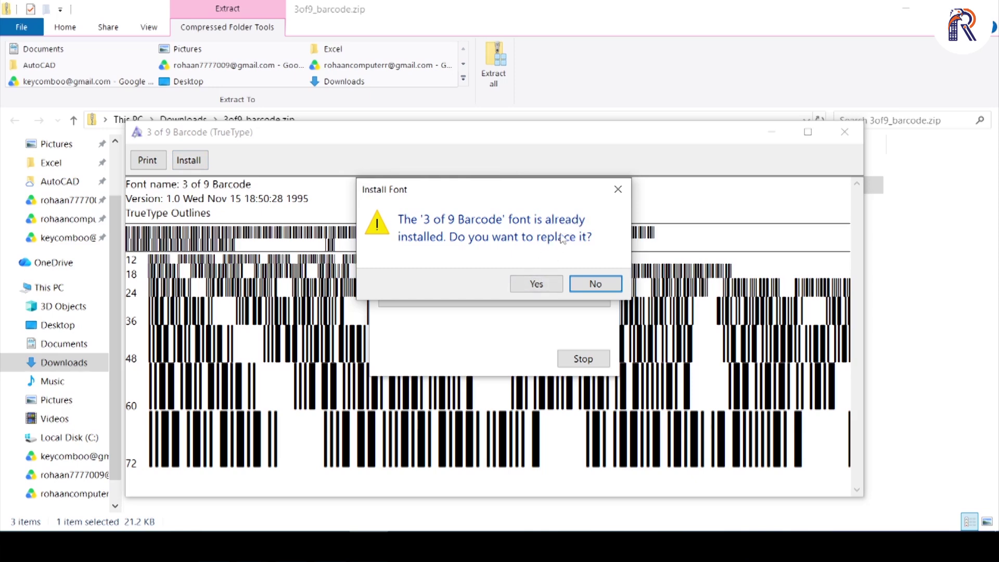
{"action": "left_click", "coordinate": [536, 285]}
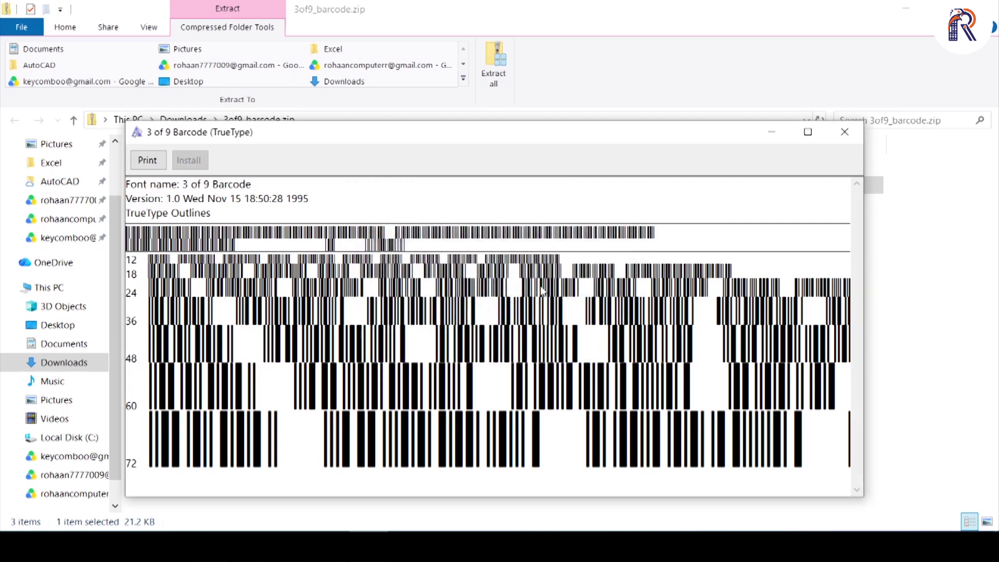
{"action": "left_click", "coordinate": [844, 133]}
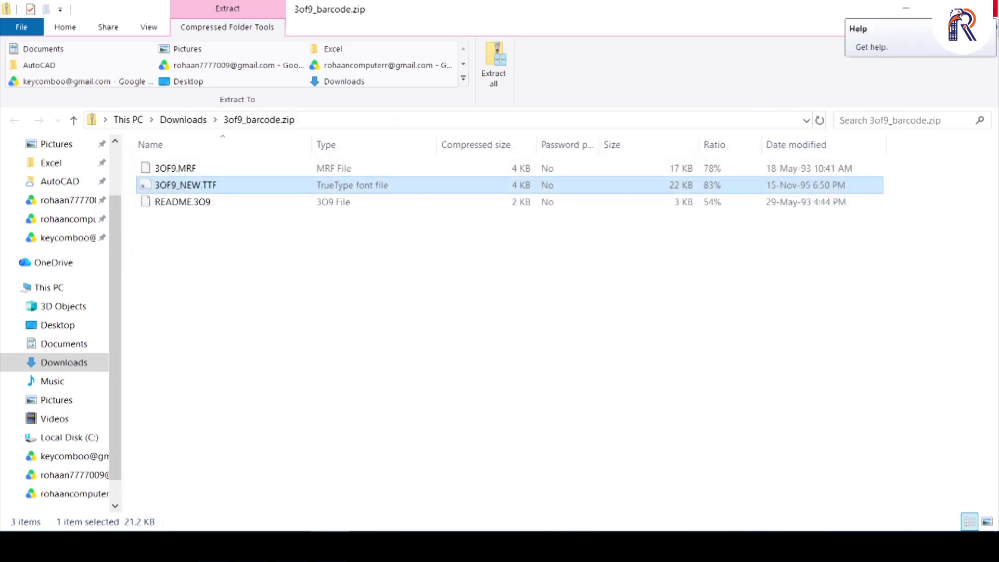
{"action": "left_click", "coordinate": [987, 7]}
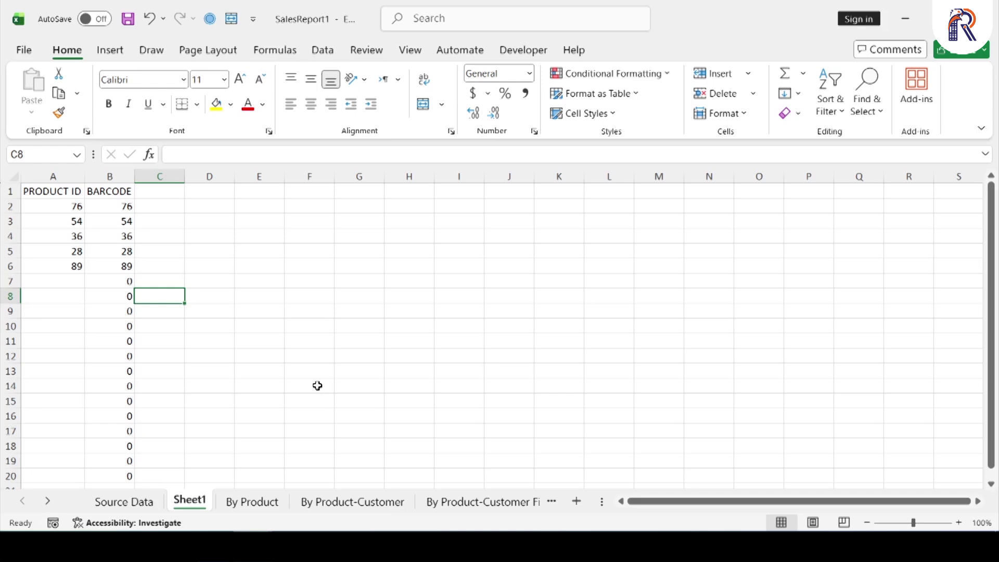
Check in Excel that 3 of 9 Barcode is available as a font, without applying it to cell C8.
{"action": "left_click", "coordinate": [142, 81]}
{"action": "type", "text": "3"}
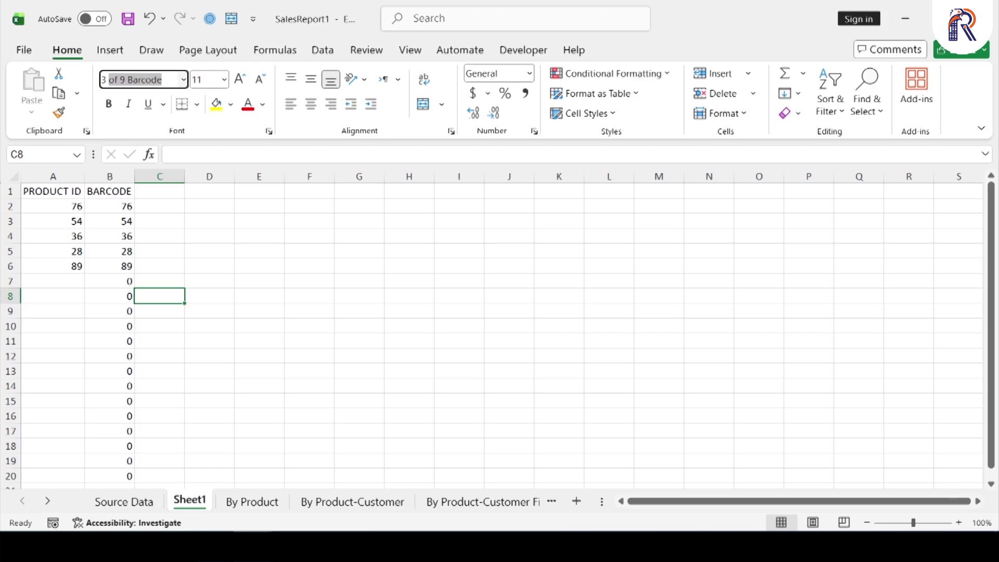
{"action": "key", "text": "Escape"}
{"action": "left_click", "coordinate": [217, 256]}
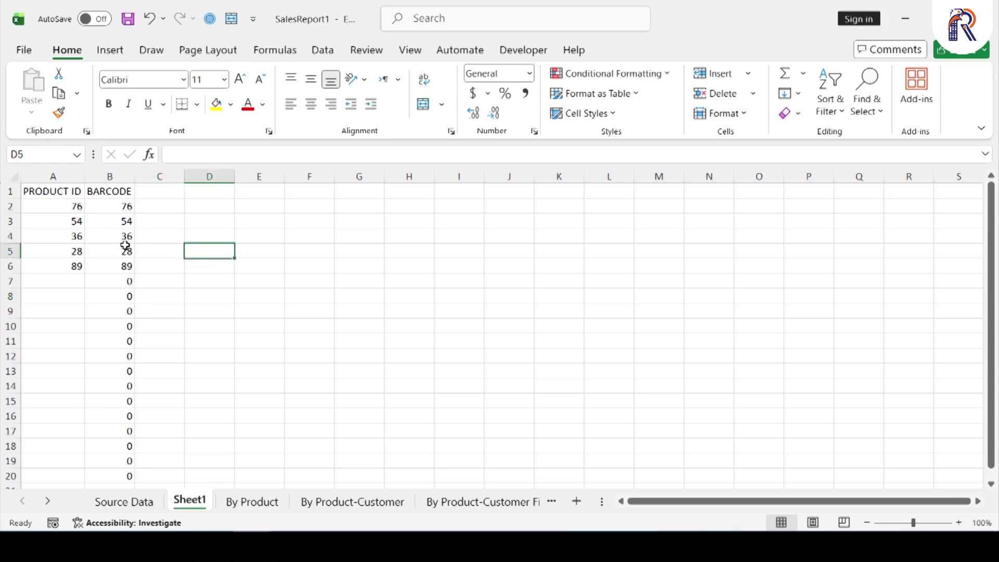
Apply the 3 of 9 Barcode font to the BARCODE cells B2:B20.
{"action": "left_click", "coordinate": [124, 214]}
{"action": "left_click_drag", "start_coordinate": [124, 214], "coordinate": [131, 478]}
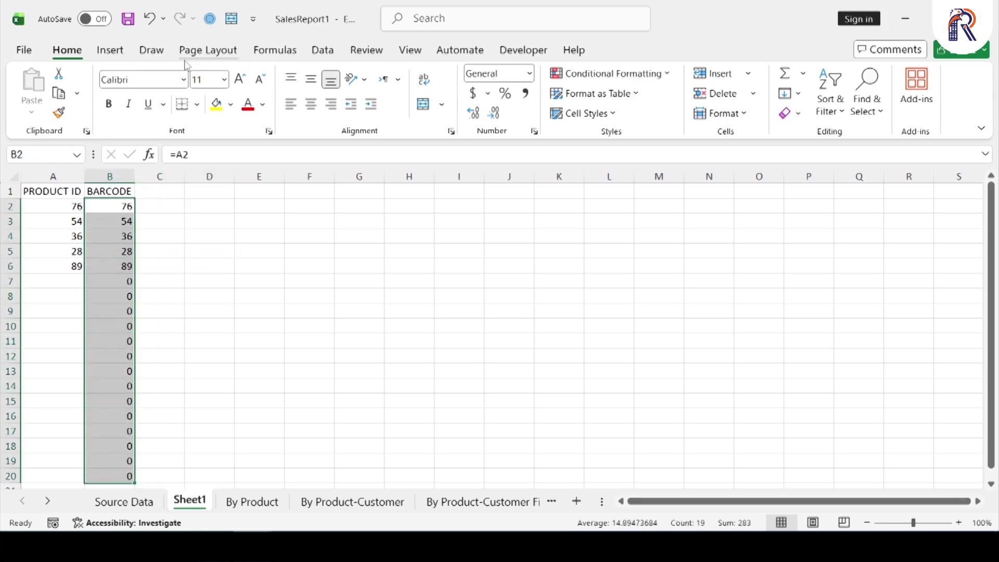
{"action": "left_click", "coordinate": [131, 81]}
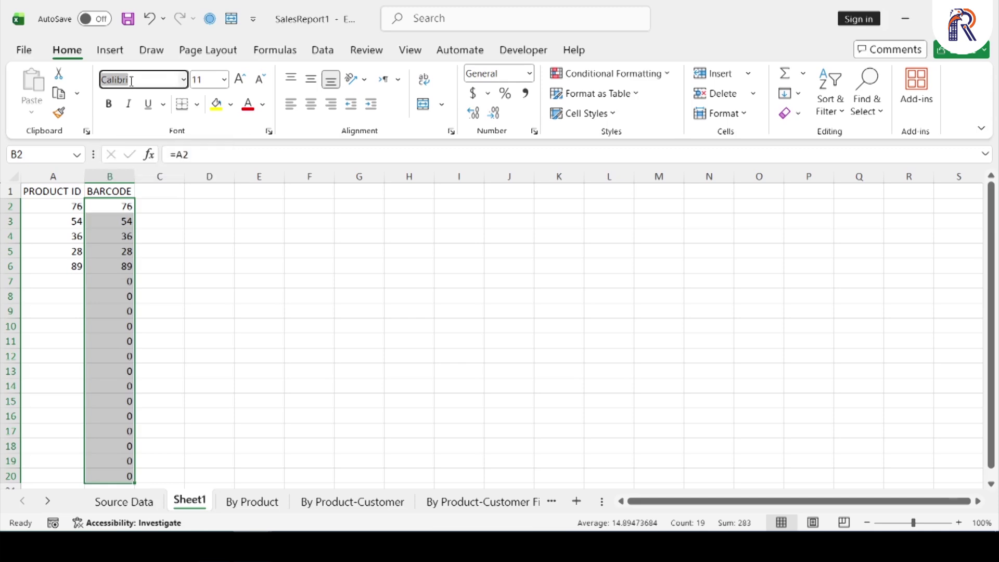
{"action": "type", "text": "3 of 9 Barcode"}
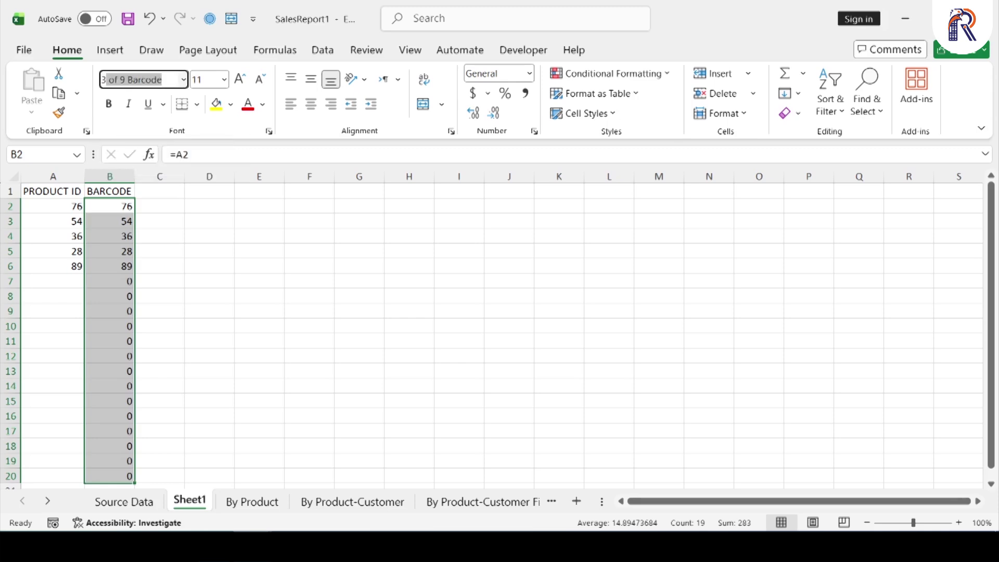
{"action": "key", "text": "Return"}
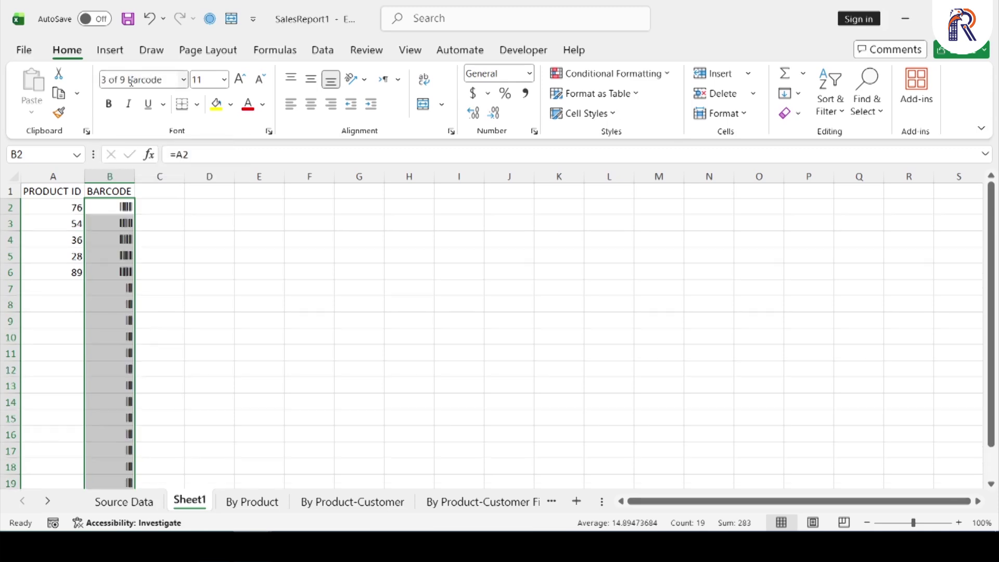
Enter the product IDs 5546, 4565, 23423, 45654 and 456 in cells A7:A11.
{"action": "left_click_drag", "start_coordinate": [63, 208], "coordinate": [68, 289]}
{"action": "left_click_drag", "start_coordinate": [127, 207], "coordinate": [130, 450]}
{"action": "left_click", "coordinate": [72, 288]}
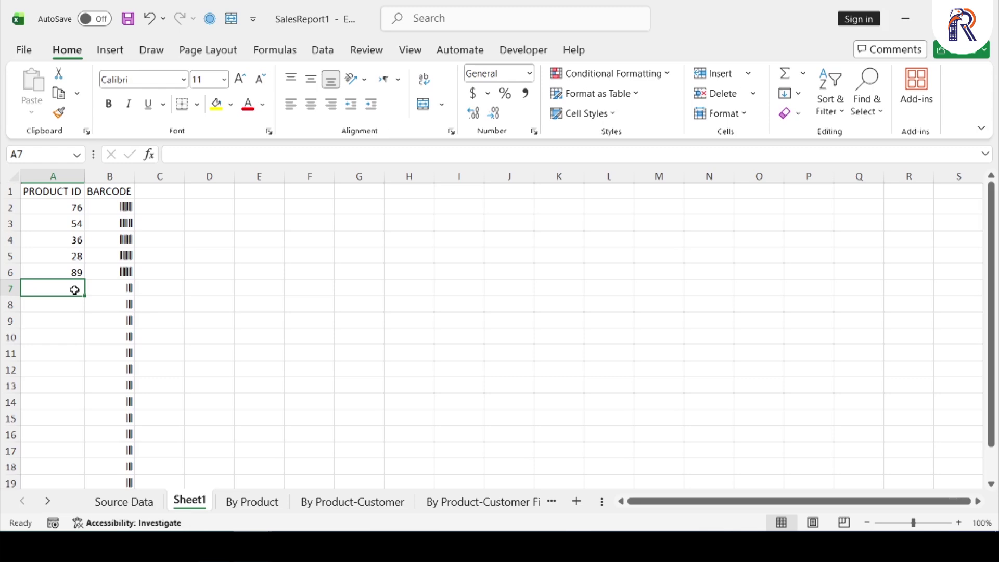
{"action": "type", "text": "5546"}
{"action": "key", "text": "Return"}
{"action": "type", "text": "4565"}
{"action": "key", "text": "Return"}
{"action": "type", "text": "23423"}
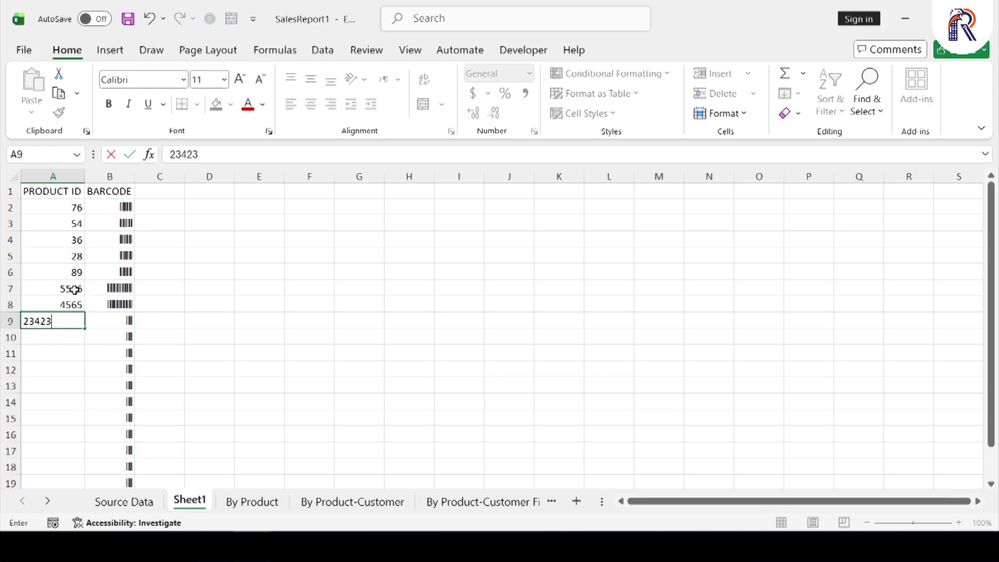
{"action": "key", "text": "Return"}
{"action": "type", "text": "45654"}
{"action": "key", "text": "Return"}
{"action": "type", "text": "456"}
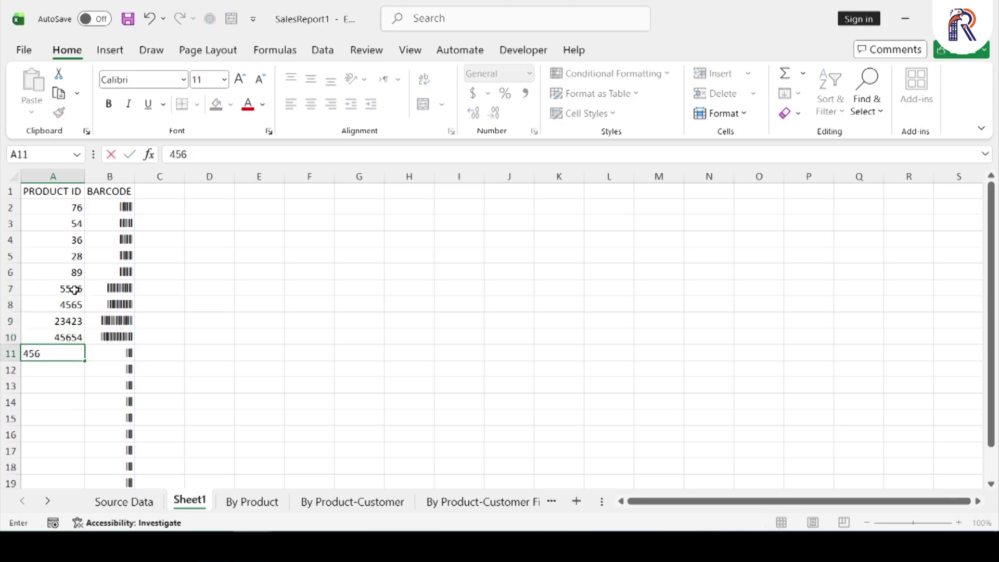
{"action": "key", "text": "Return"}
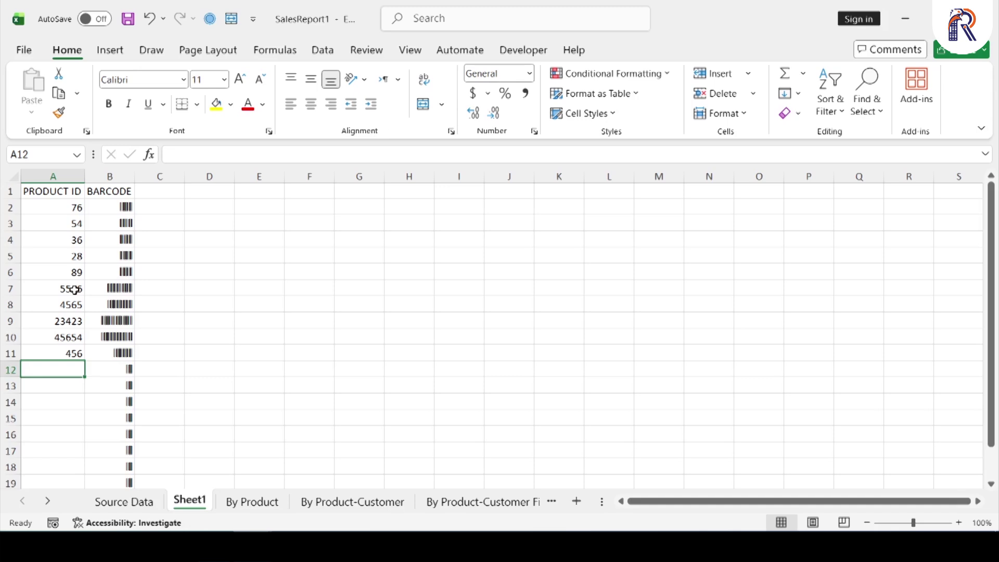
Continue the PRODUCT ID column with 67867, 23342 and 567567 in cells A12:A14.
{"action": "type", "text": "67867"}
{"action": "key", "text": "Return"}
{"action": "type", "text": "23342"}
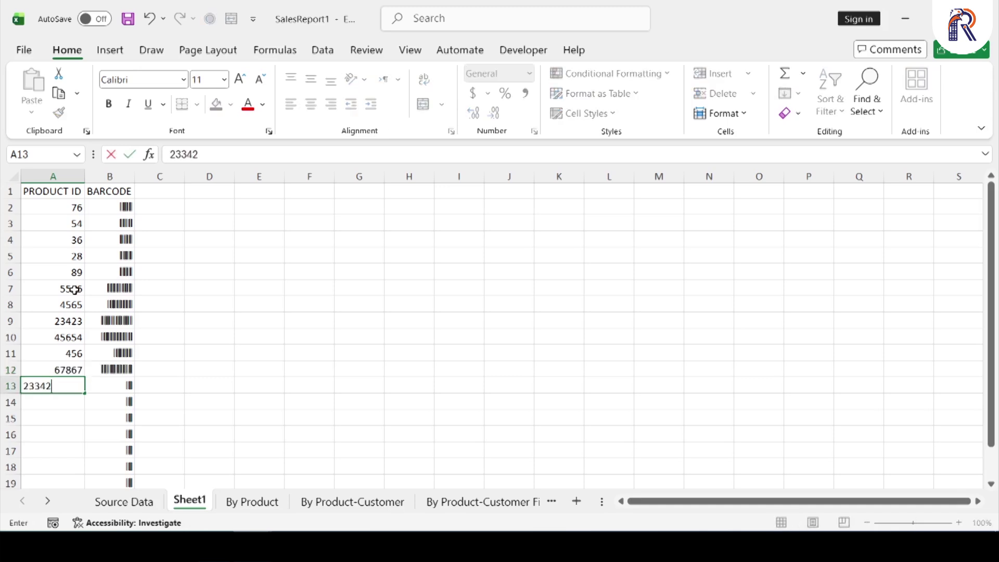
{"action": "key", "text": "Return"}
{"action": "type", "text": "567567"}
{"action": "key", "text": "Return"}
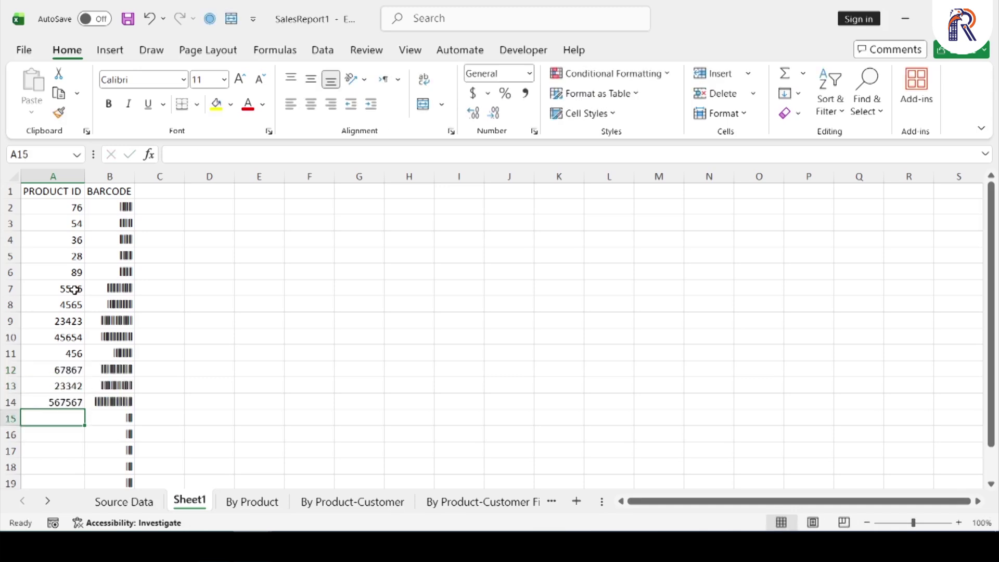
Test a product ID of 0 in A15 against the barcode in B15, and clear A15 again.
{"action": "scroll", "coordinate": [140, 269], "scroll_direction": "down", "scroll_amount": 1}
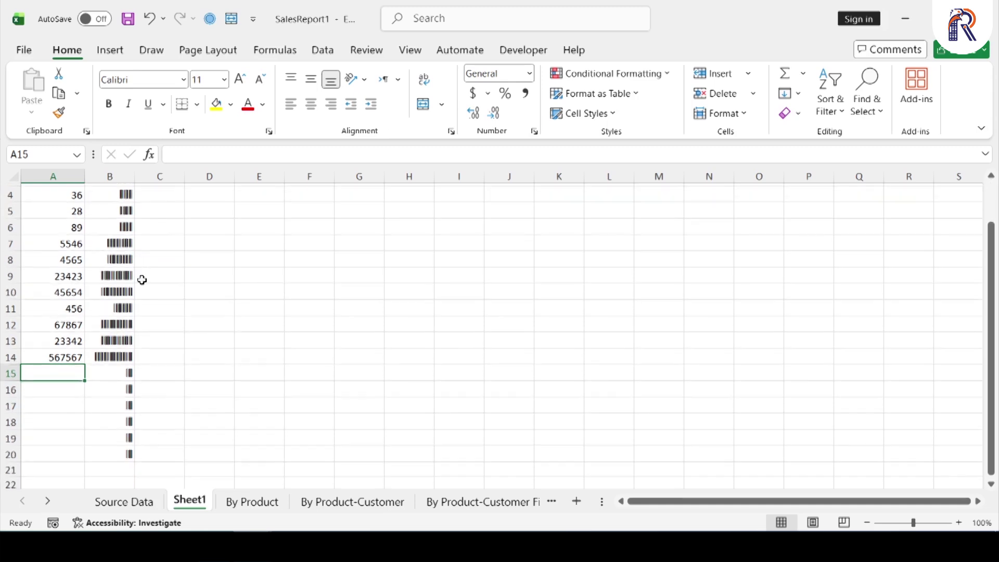
{"action": "left_click_drag", "start_coordinate": [62, 375], "coordinate": [67, 453]}
{"action": "left_click_drag", "start_coordinate": [121, 369], "coordinate": [123, 451]}
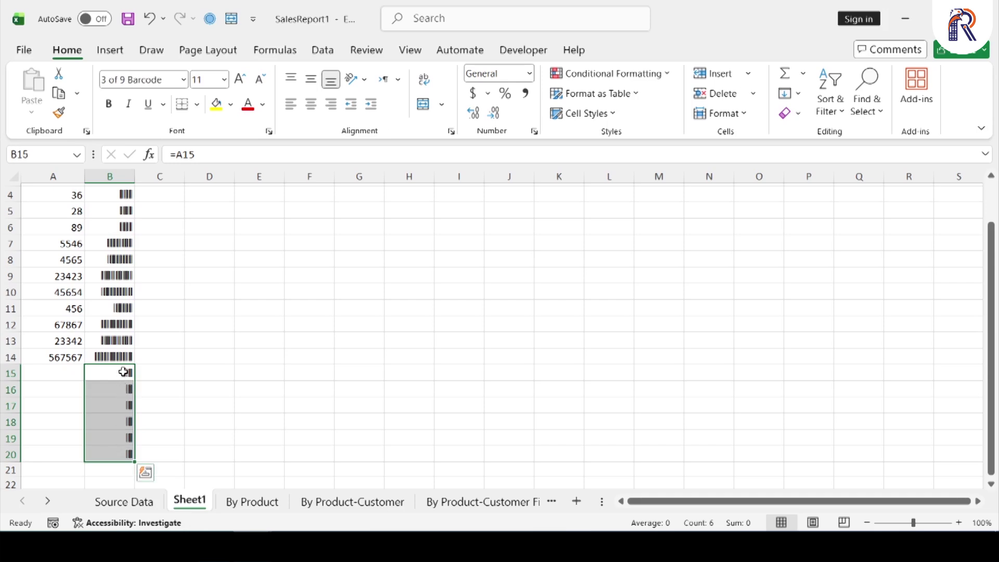
{"action": "left_click", "coordinate": [63, 372]}
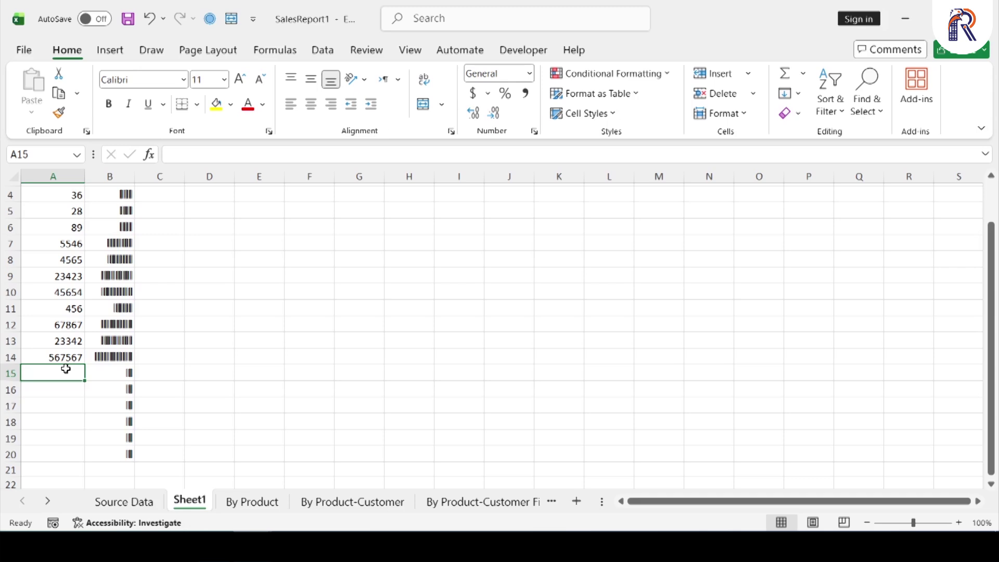
{"action": "type", "text": "0"}
{"action": "key", "text": "Return"}
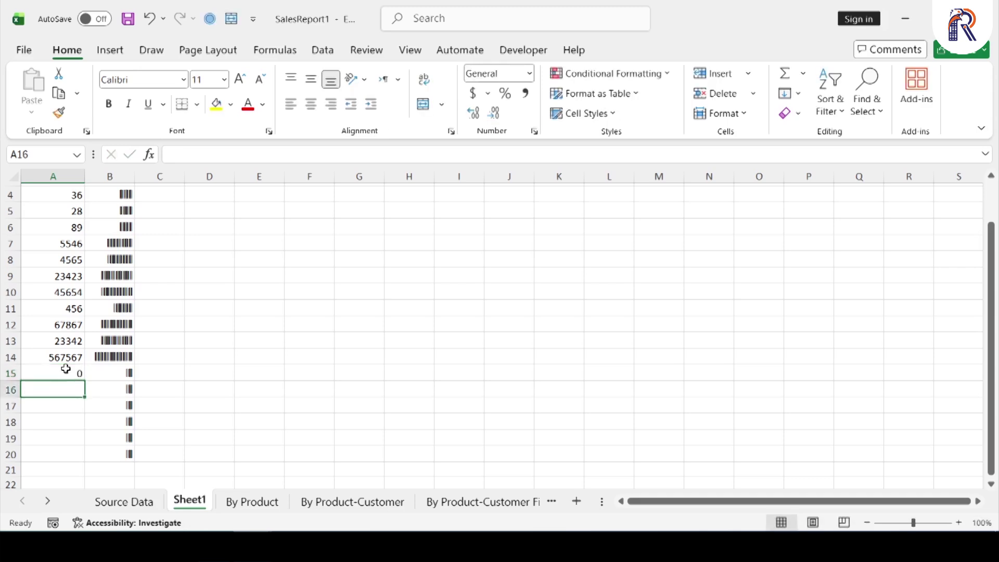
{"action": "left_click", "coordinate": [121, 375]}
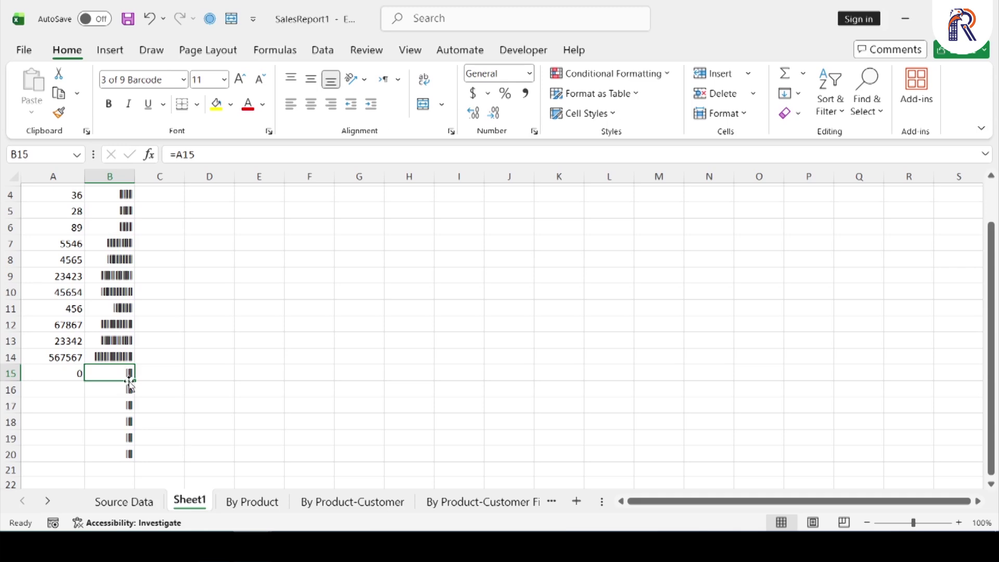
{"action": "left_click", "coordinate": [73, 376]}
{"action": "key", "text": "Delete"}
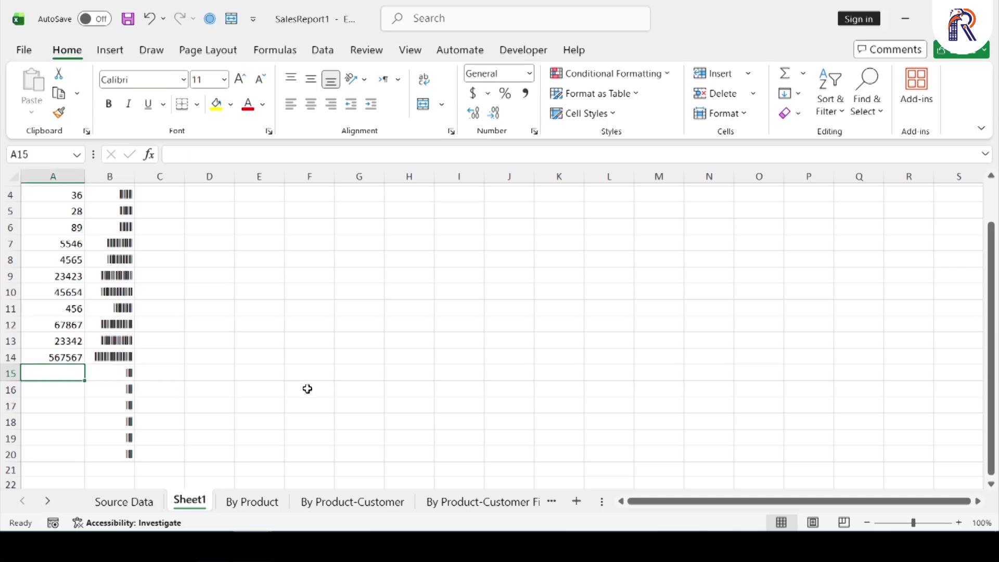
{"action": "key", "text": "Right"}
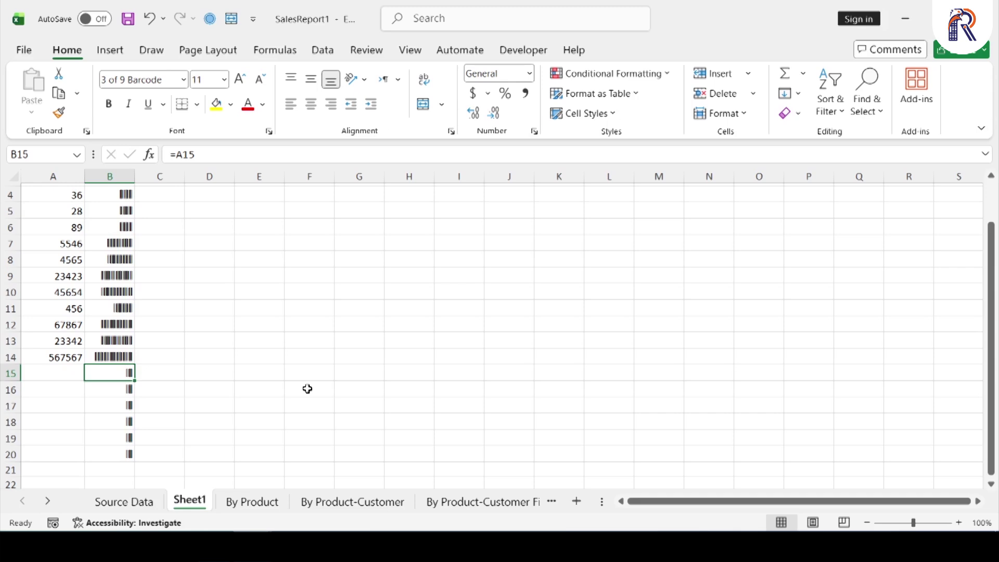
{"action": "key", "text": "Left"}
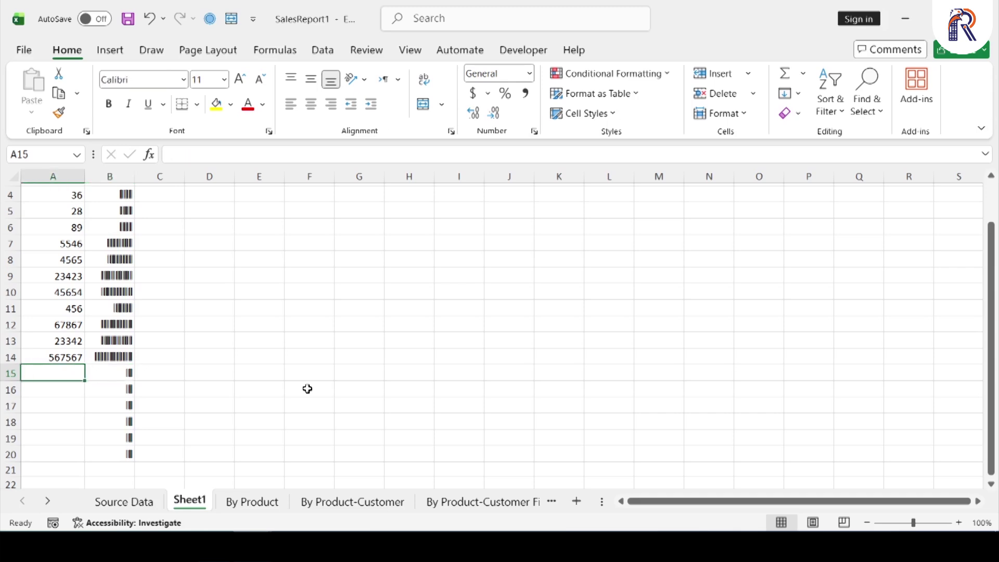
{"action": "key", "text": "Right"}
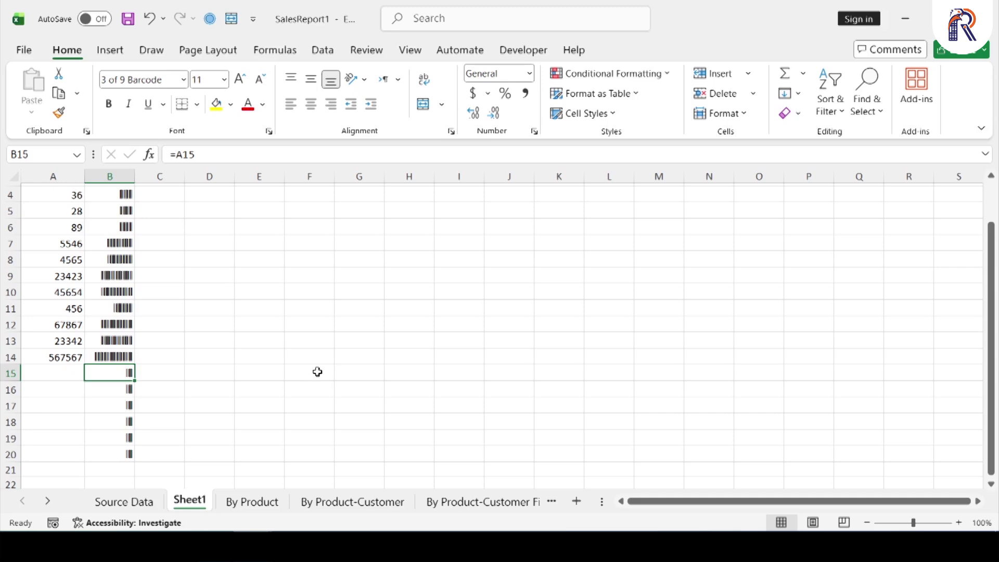
Select the barcode cells B2:B19 and open the Custom number format category for them.
{"action": "scroll", "coordinate": [312, 371], "scroll_direction": "up", "scroll_amount": 1}
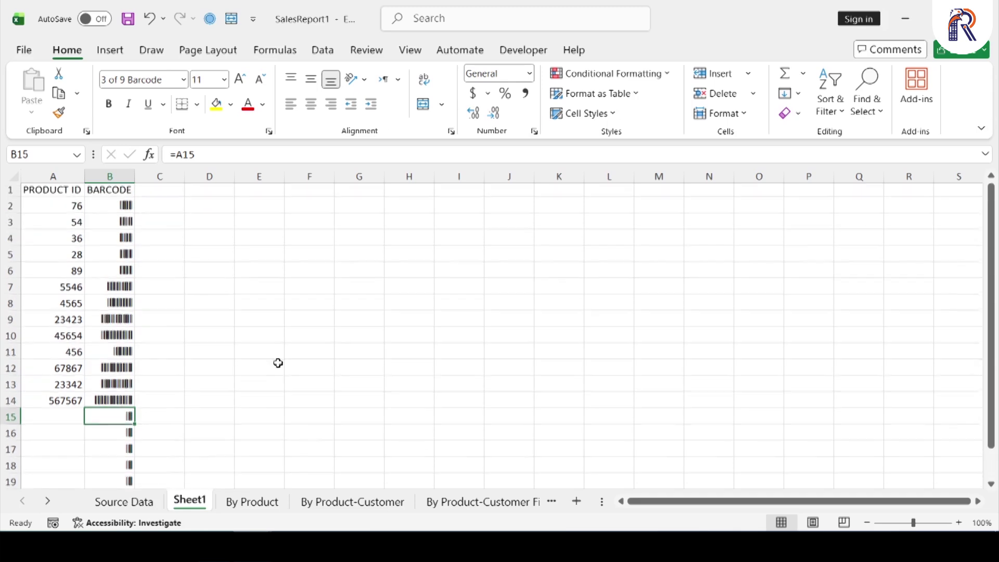
{"action": "left_click", "coordinate": [118, 175]}
{"action": "left_click", "coordinate": [239, 303]}
{"action": "left_click_drag", "start_coordinate": [127, 207], "coordinate": [132, 483]}
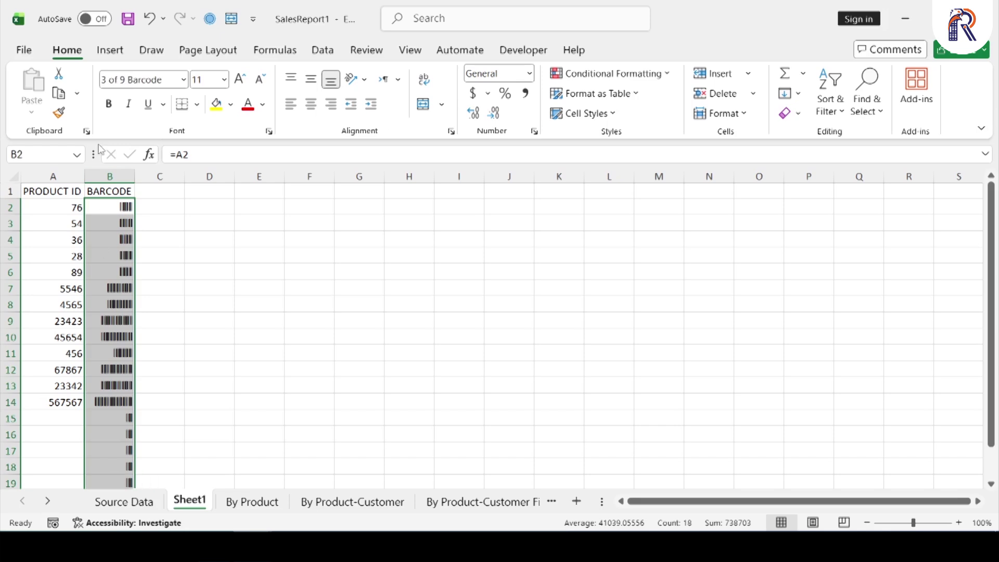
{"action": "left_click", "coordinate": [535, 133]}
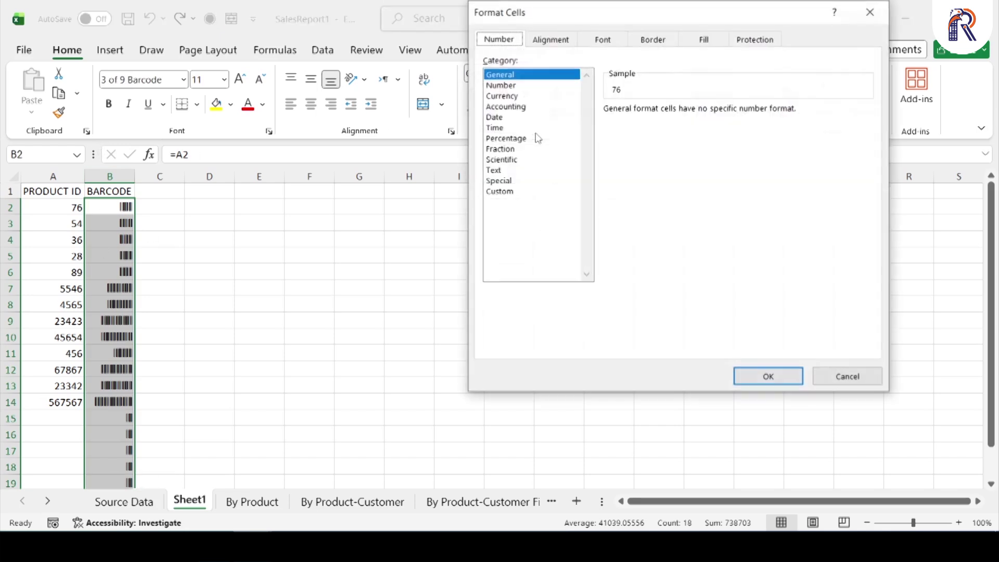
{"action": "left_click", "coordinate": [504, 193]}
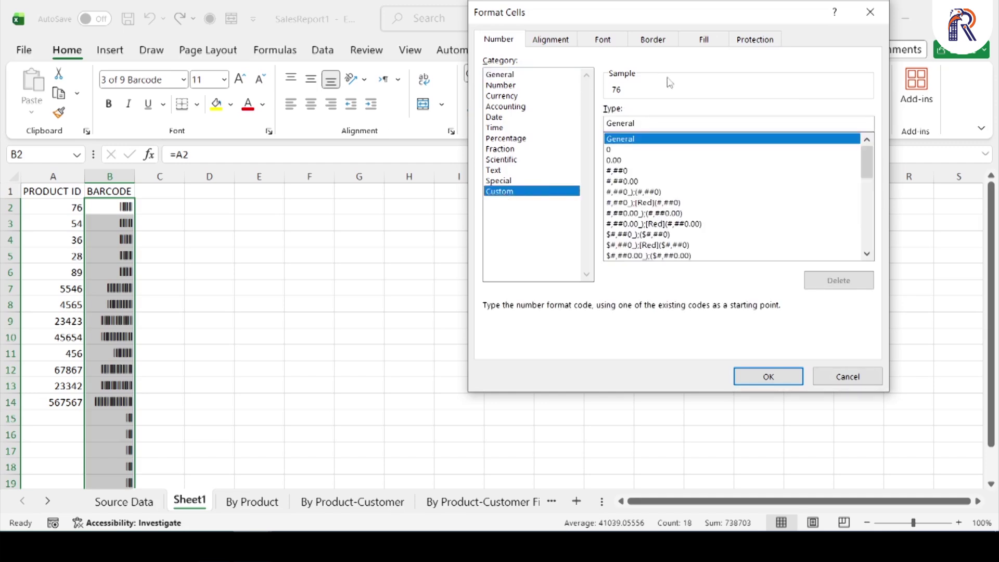
Build the custom format code General;General;General;General for the barcode cells.
{"action": "left_click", "coordinate": [646, 124]}
{"action": "type", "text": ";"}
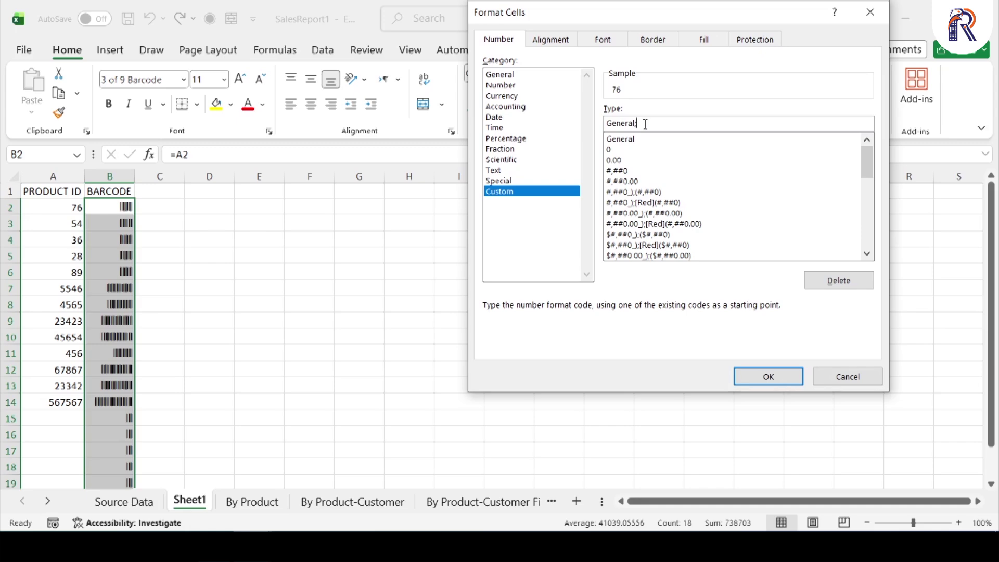
{"action": "key", "text": "super+plus"}
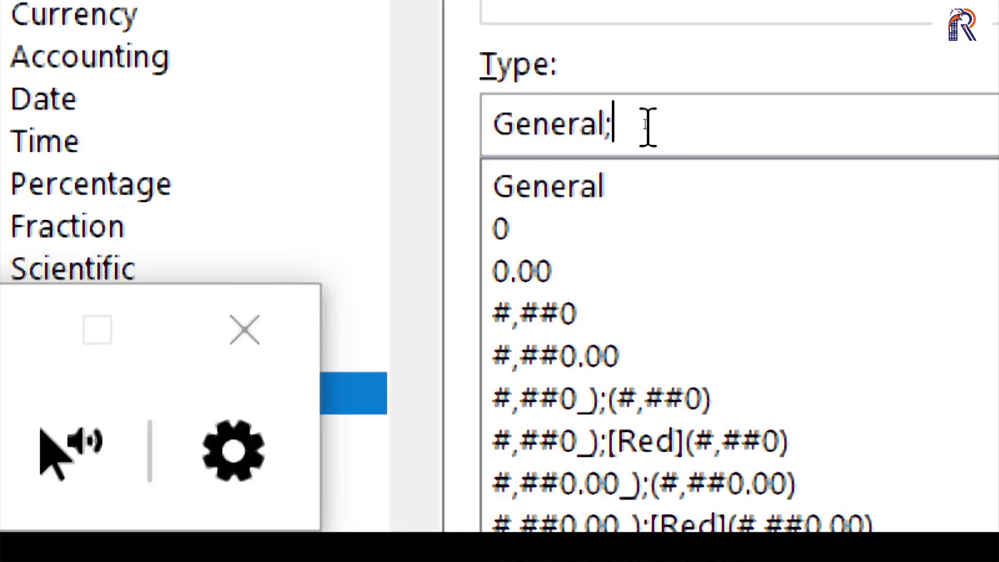
{"action": "key", "text": "shift+Left"}
{"action": "key", "text": "shift+Left"}
{"action": "key", "text": "shift+Left"}
{"action": "key", "text": "shift+Left"}
{"action": "key", "text": "shift+Left"}
{"action": "key", "text": "shift+Left"}
{"action": "key", "text": "shift+Left"}
{"action": "key", "text": "shift+Left"}
{"action": "key", "text": "ctrl+c"}
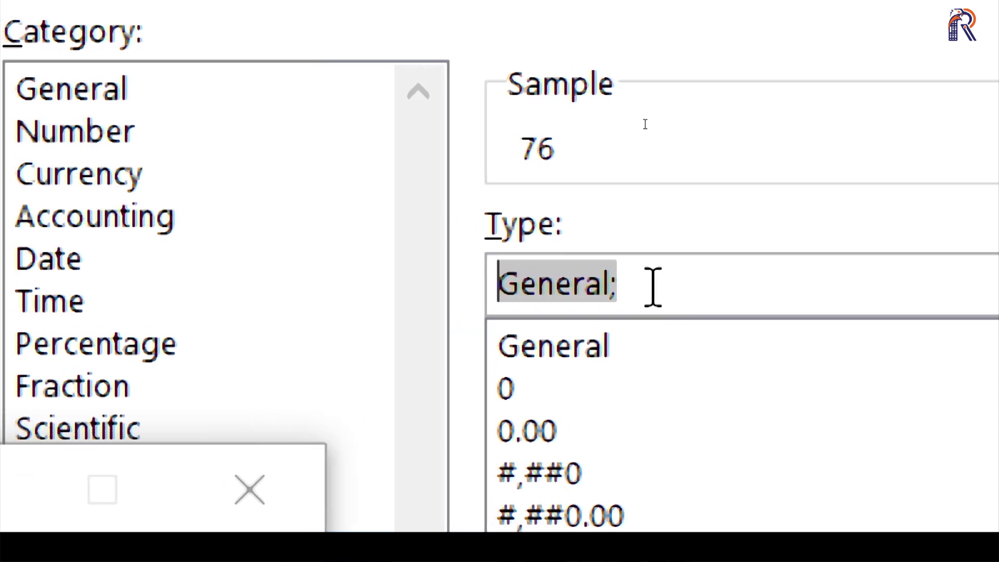
{"action": "key", "text": "Right"}
{"action": "key", "text": "ctrl+v"}
{"action": "key", "text": "ctrl+v"}
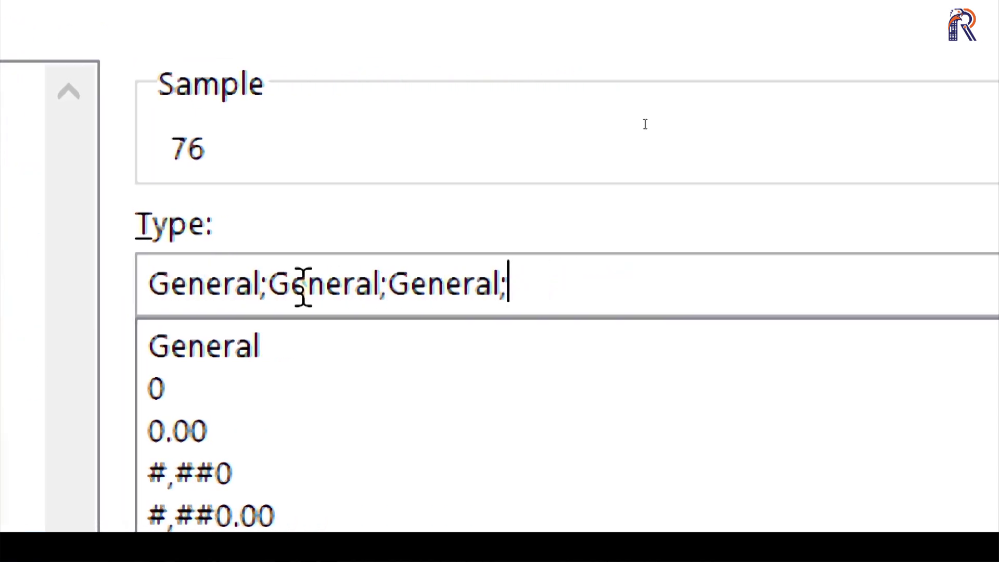
{"action": "key", "text": "ctrl+v"}
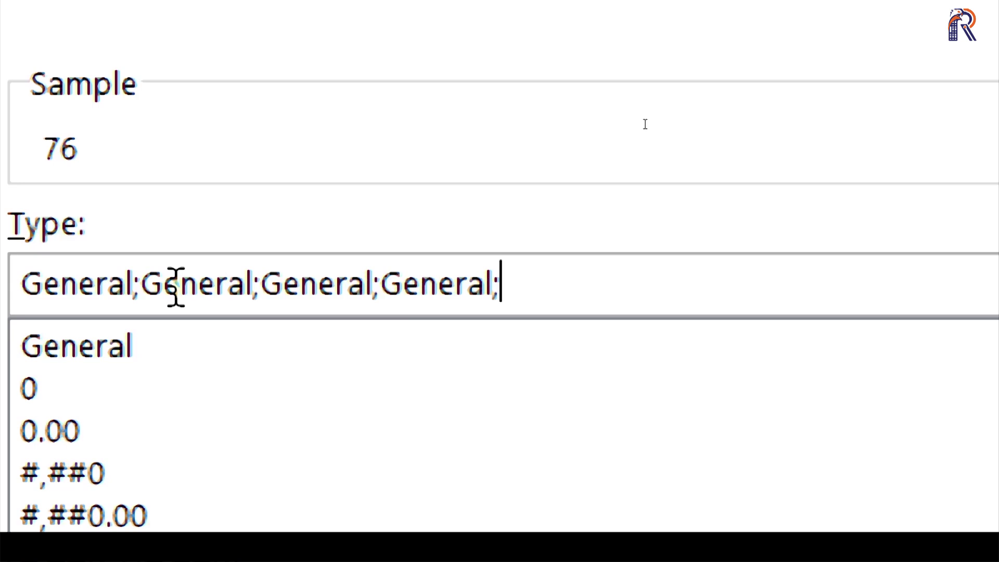
{"action": "key", "text": "BackSpace"}
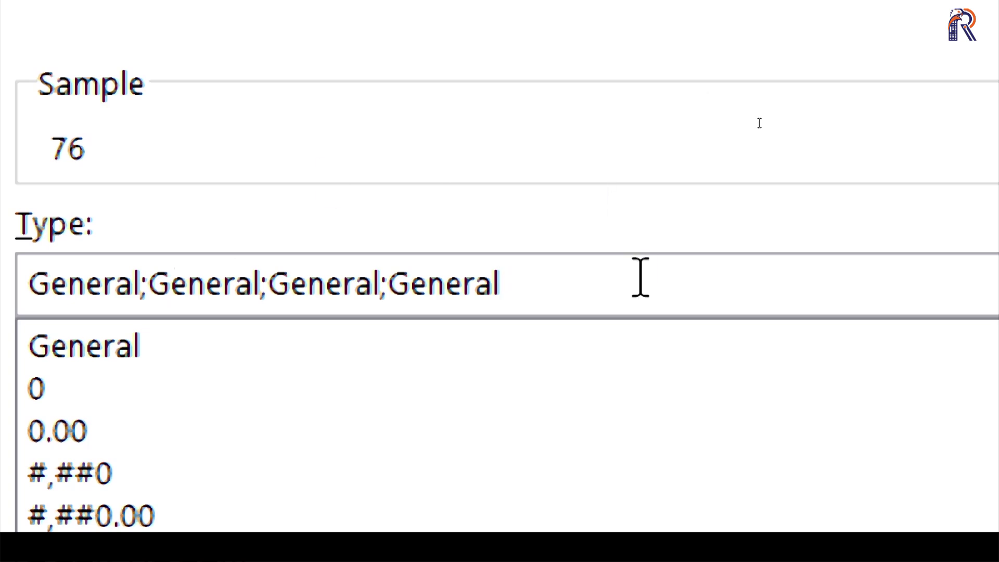
Empty the zero section of the format code by deleting its third General, giving General;General;;General.
{"action": "left_click", "coordinate": [379, 283]}
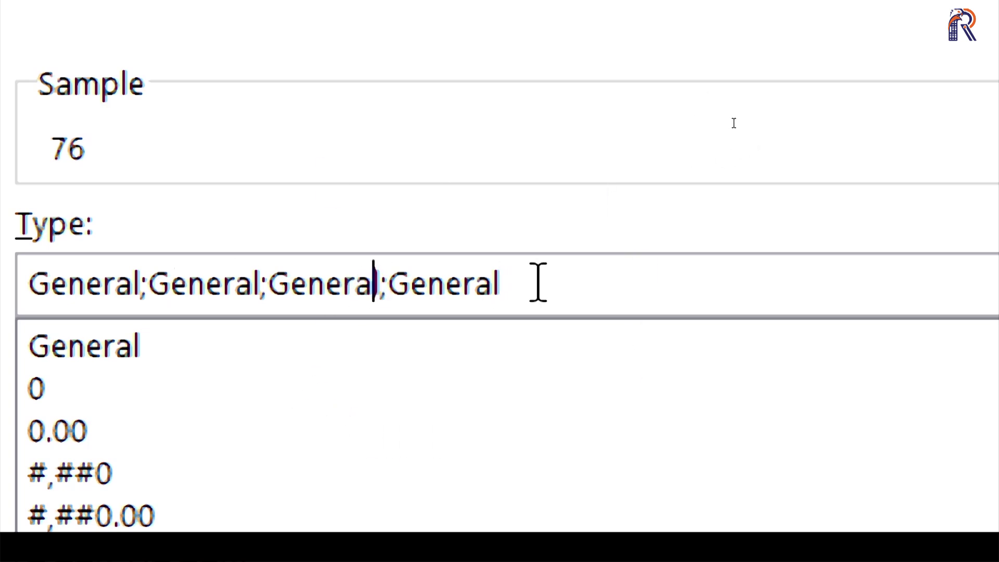
{"action": "key", "text": "shift+Left"}
{"action": "key", "text": "shift+Left"}
{"action": "key", "text": "shift+Left"}
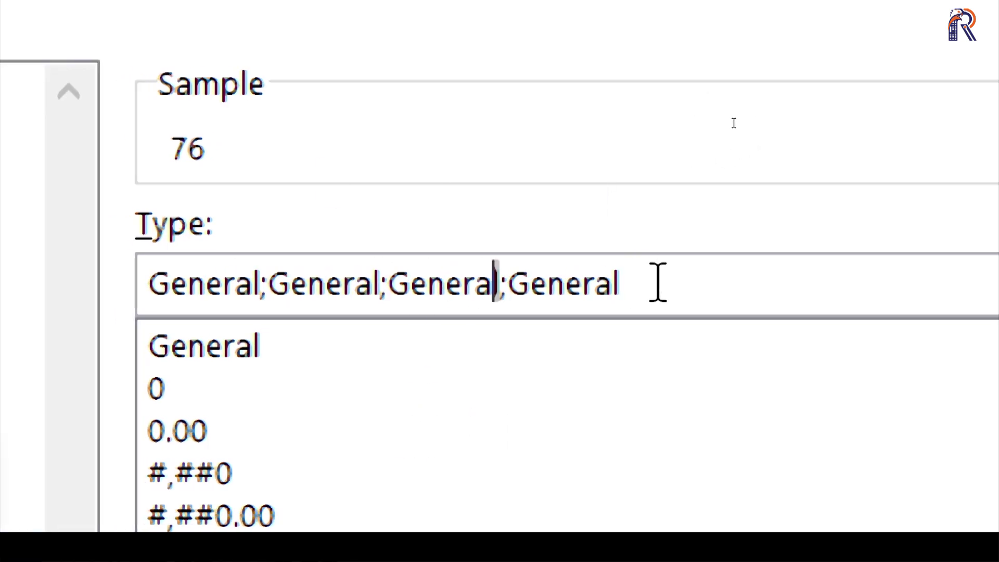
{"action": "key", "text": "shift+Left"}
{"action": "key", "text": "shift+Left"}
{"action": "key", "text": "shift+Left"}
{"action": "key", "text": "shift+Left"}
{"action": "key", "text": "Delete"}
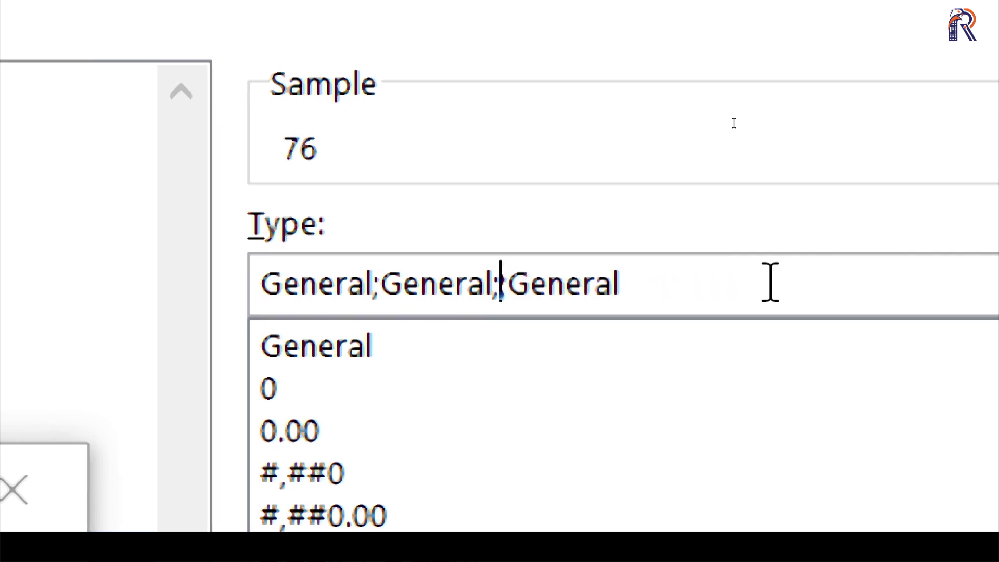
{"action": "left_click", "coordinate": [406, 282]}
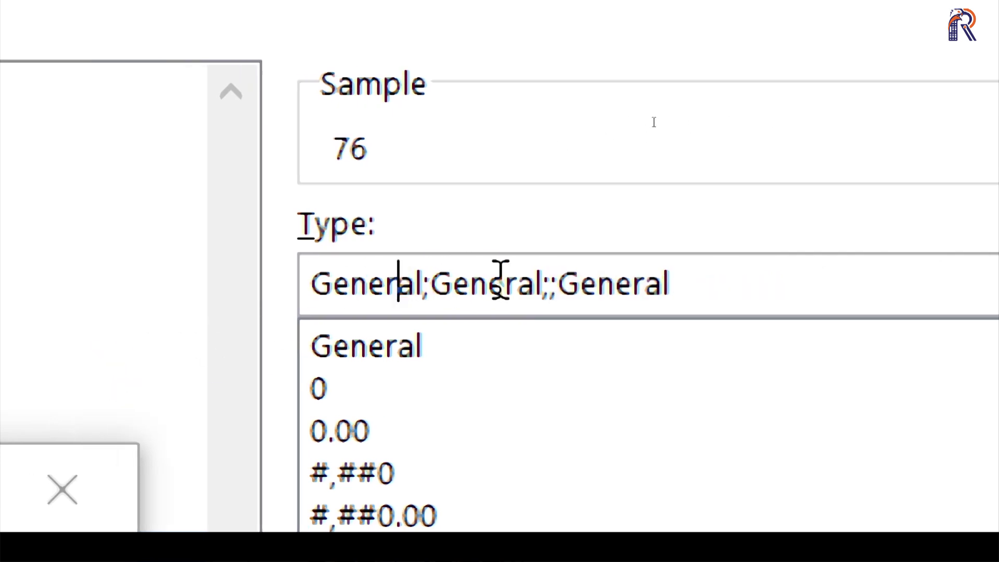
{"action": "left_click", "coordinate": [501, 282]}
{"action": "left_click", "coordinate": [664, 283]}
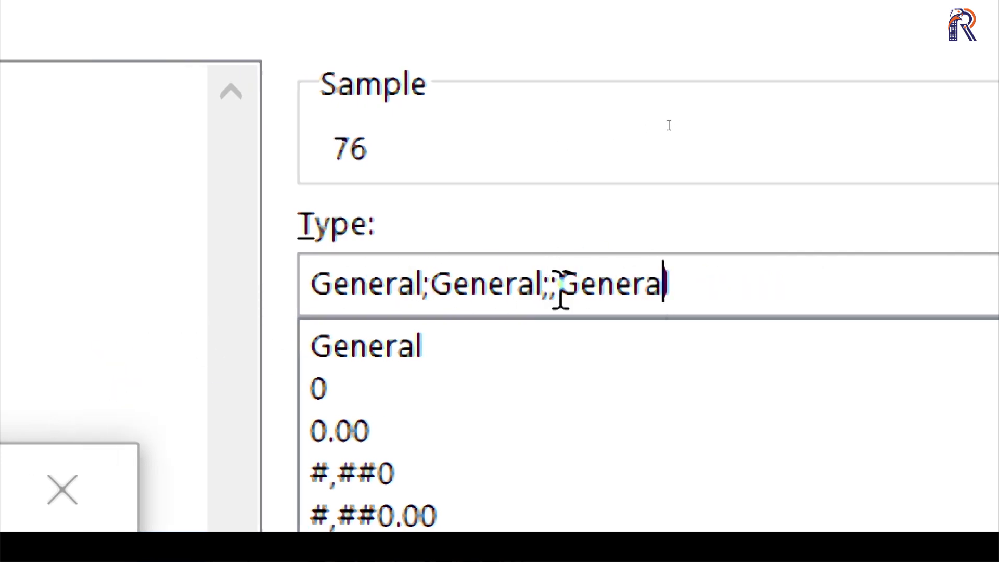
{"action": "mouse_move", "coordinate": [558, 287]}
{"action": "left_mouse_down"}
{"action": "mouse_move", "coordinate": [551, 301]}
{"action": "mouse_move", "coordinate": [543, 286]}
{"action": "left_mouse_up"}
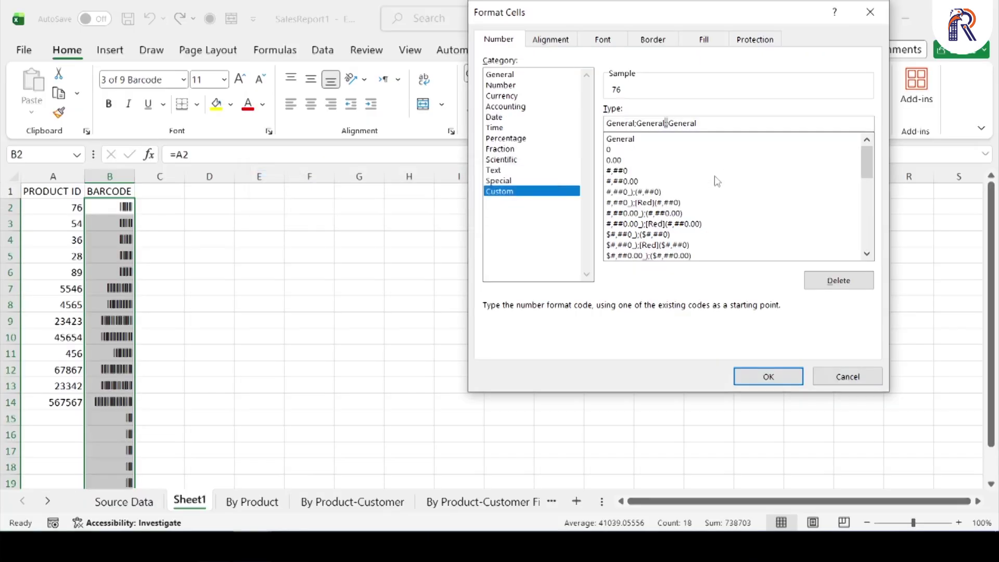
Apply the custom format General;General;;General to the barcode cells and check B15:B18 beside the empty product IDs.
{"action": "key", "text": "Return"}
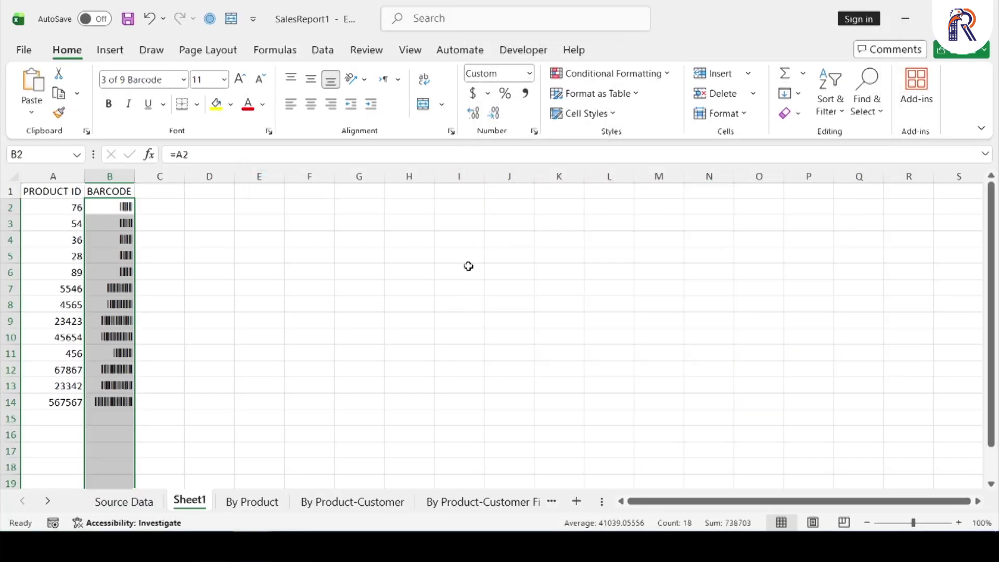
{"action": "left_click", "coordinate": [409, 352]}
{"action": "left_click_drag", "start_coordinate": [122, 417], "coordinate": [123, 469]}
Enter the product IDs 345567, 2345, 678, 345, 678 and 567 in A15:A20, and select A3.
{"action": "left_click", "coordinate": [64, 418]}
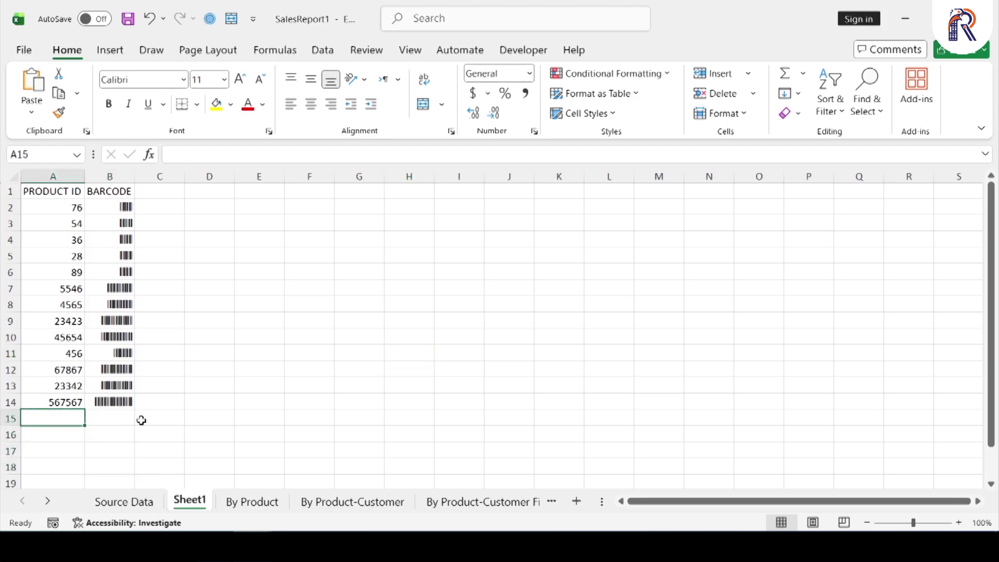
{"action": "type", "text": "345567"}
{"action": "key", "text": "Return"}
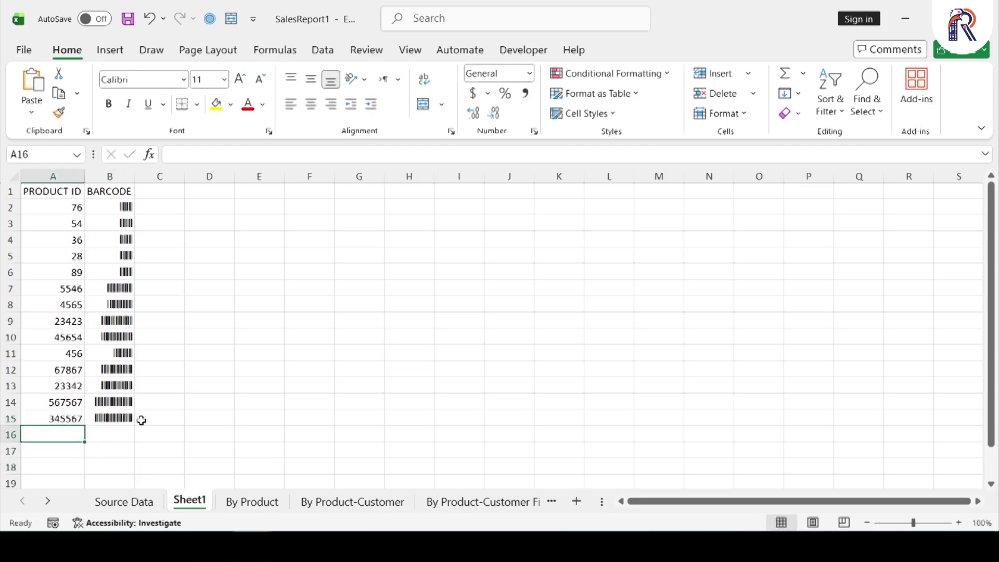
{"action": "type", "text": "2345"}
{"action": "key", "text": "Return"}
{"action": "type", "text": "678"}
{"action": "key", "text": "Return"}
{"action": "type", "text": "345"}
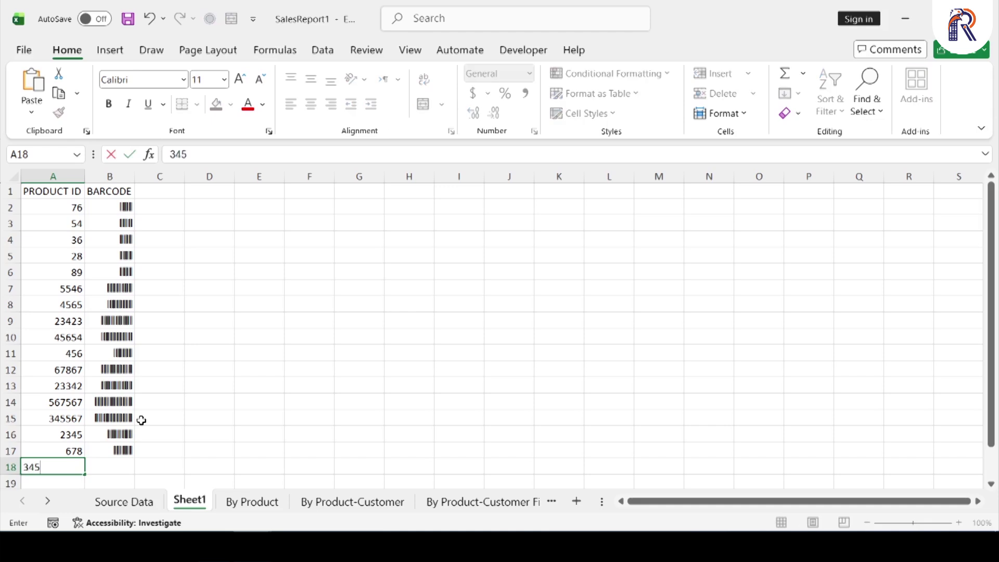
{"action": "key", "text": "Return"}
{"action": "type", "text": "678"}
{"action": "key", "text": "Return"}
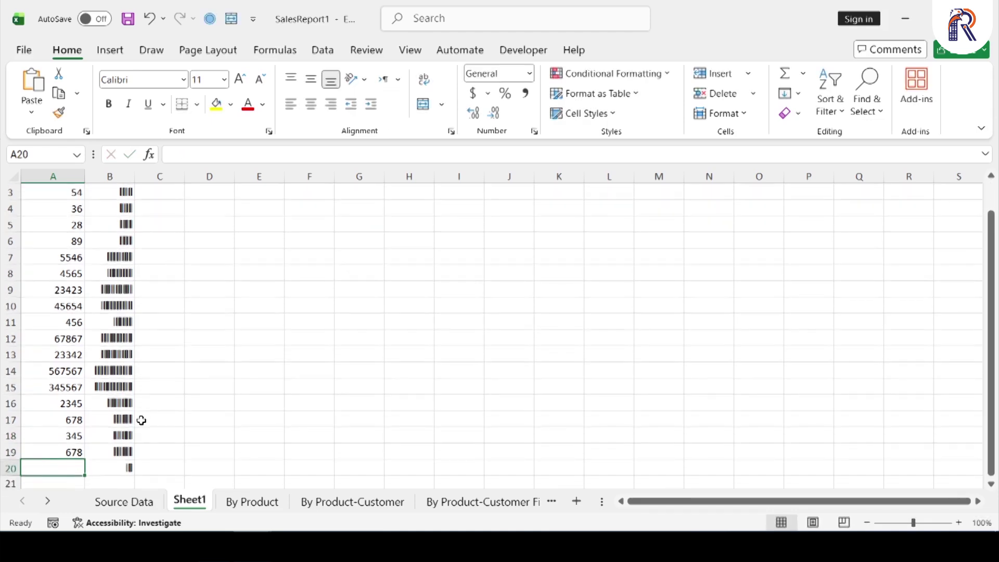
{"action": "type", "text": "567"}
{"action": "key", "text": "Return"}
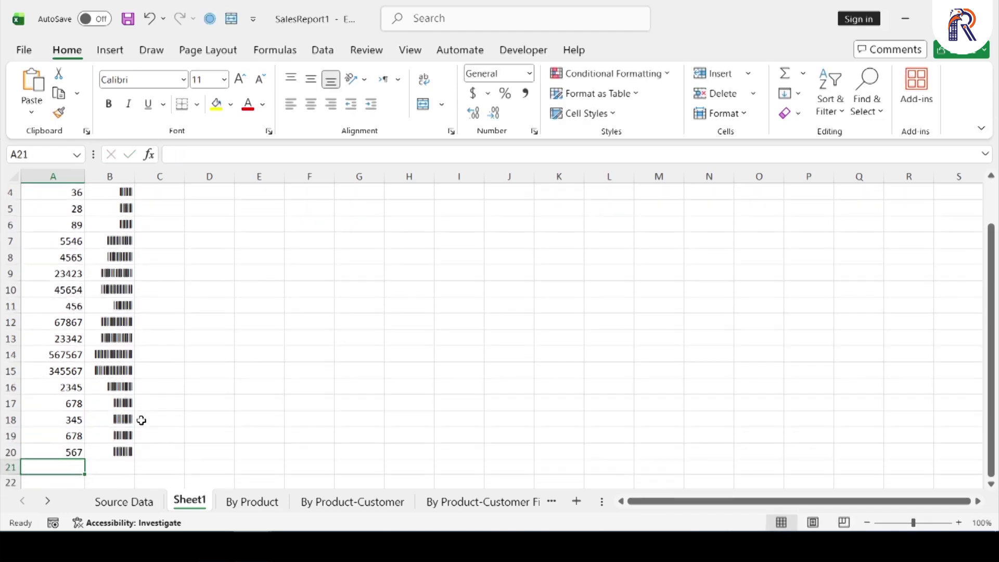
{"action": "scroll", "coordinate": [78, 402], "scroll_direction": "up", "scroll_amount": 1}
{"action": "left_click", "coordinate": [62, 222]}
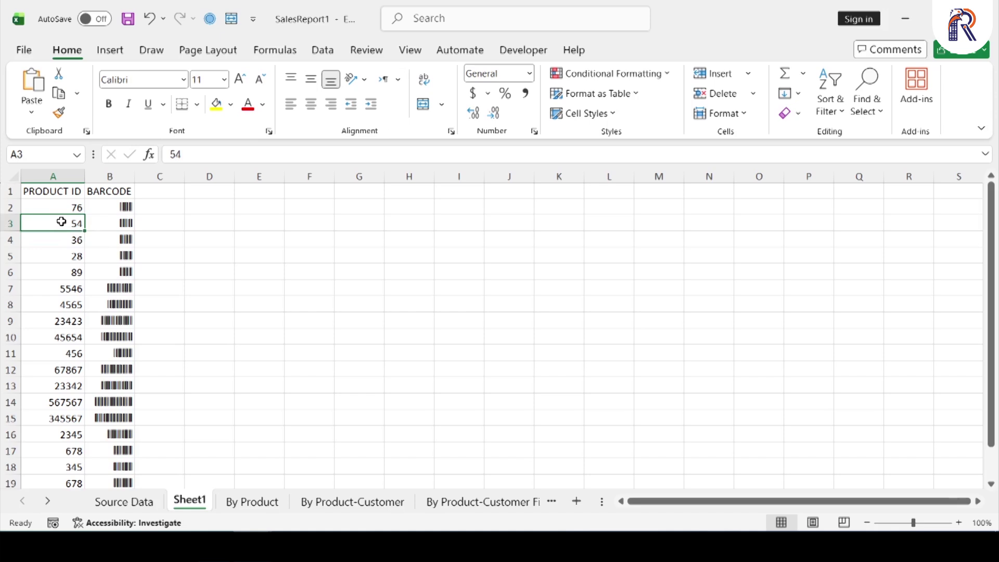